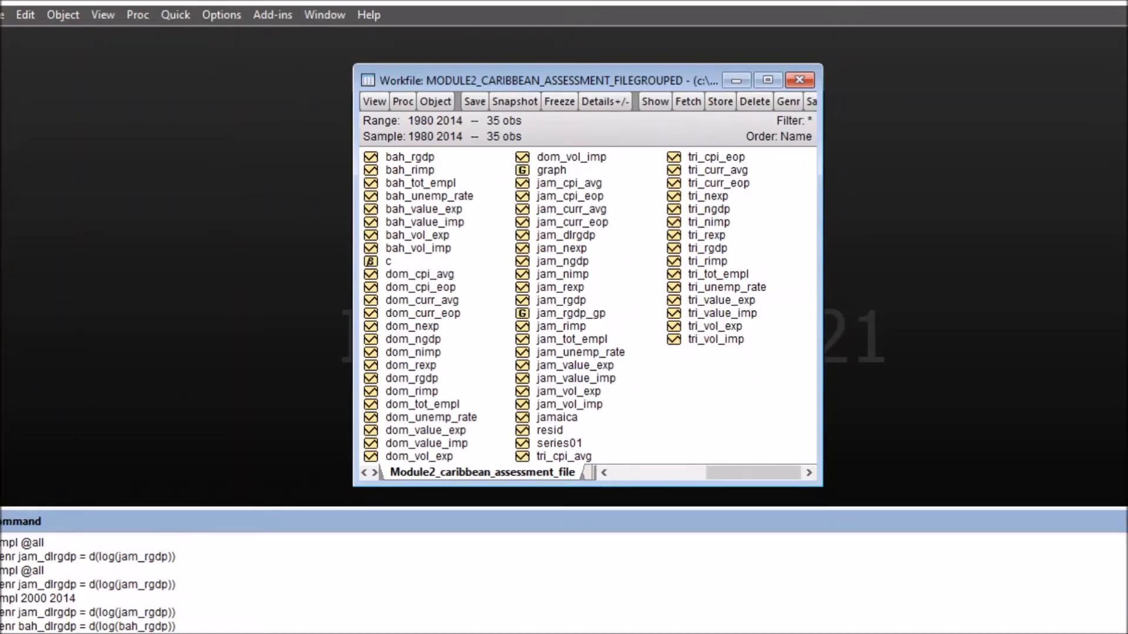
View bah_rgdp's observations and locate the NA values for 2010 and 2011
double_click(422, 160)
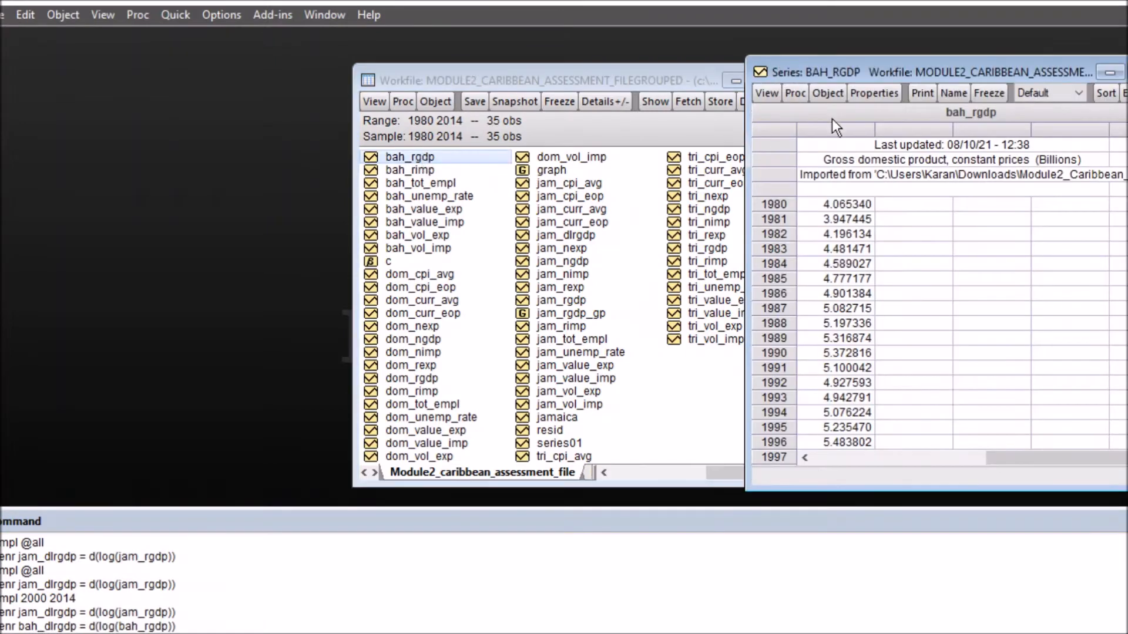
drag(860, 71, 688, 45)
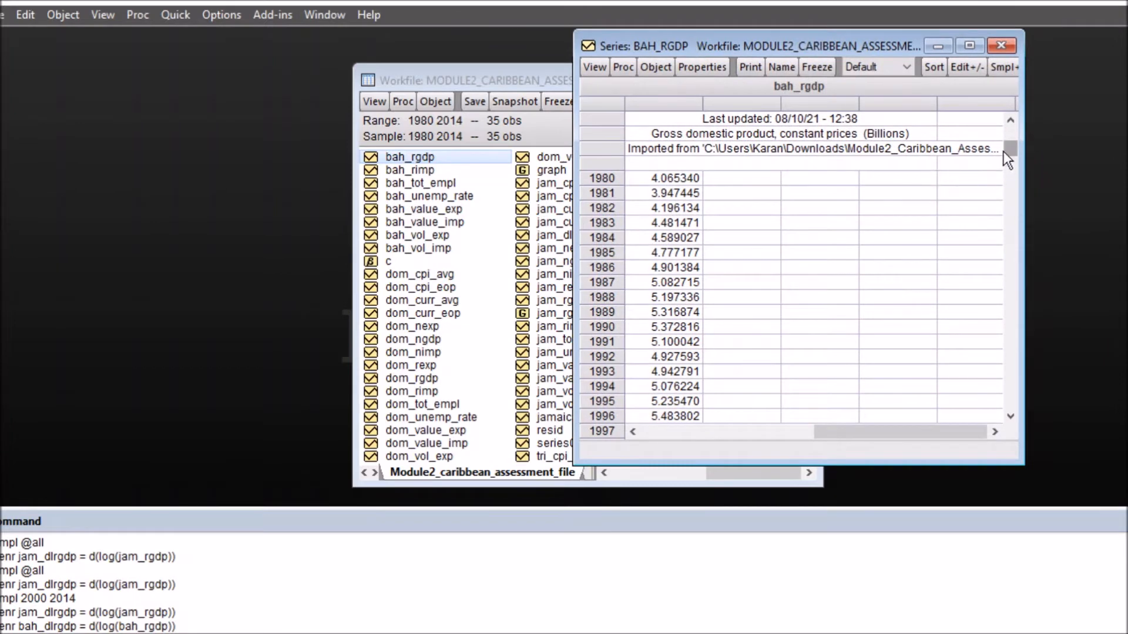
mouse_move(1009, 145)
mouse_down()
mouse_move(1007, 291)
mouse_move(1009, 132)
mouse_up()
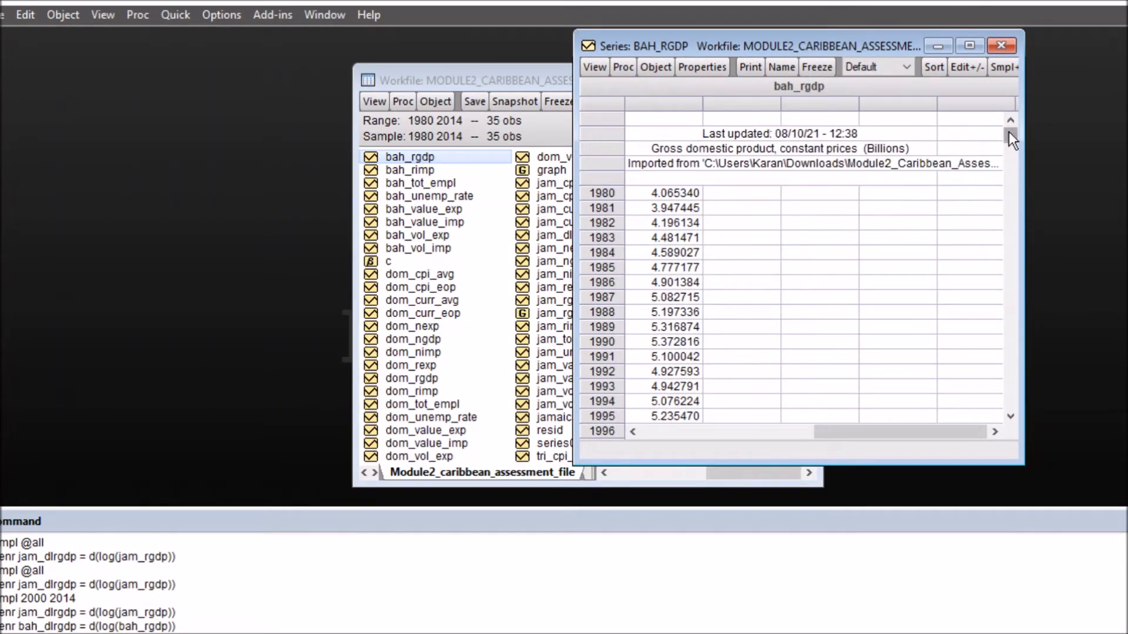
drag(1008, 131, 1011, 368)
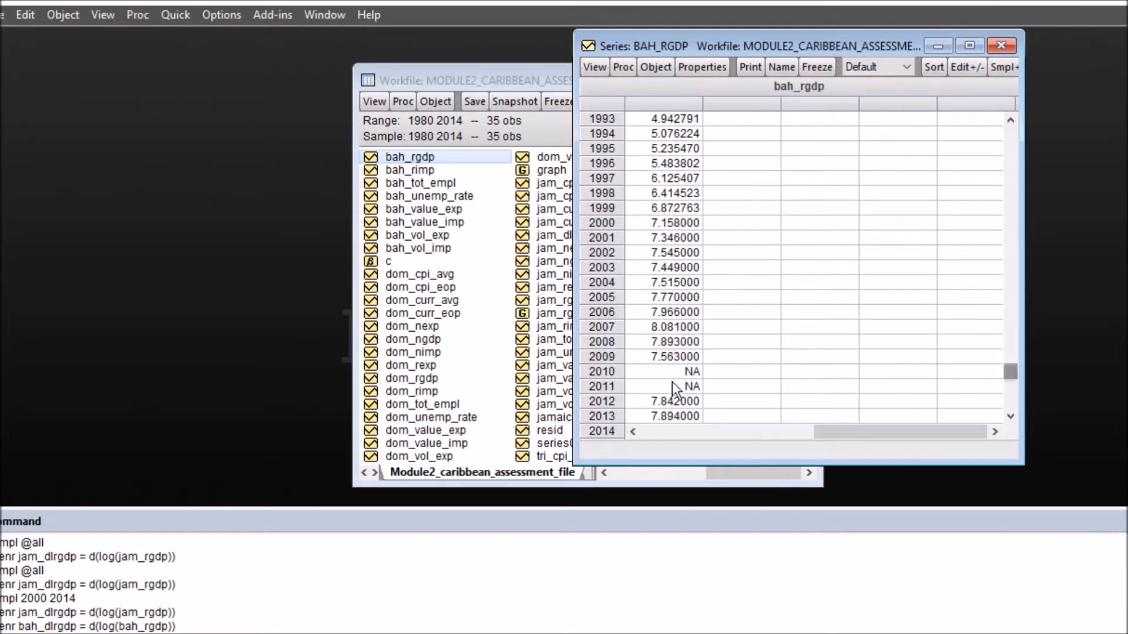
click(672, 371)
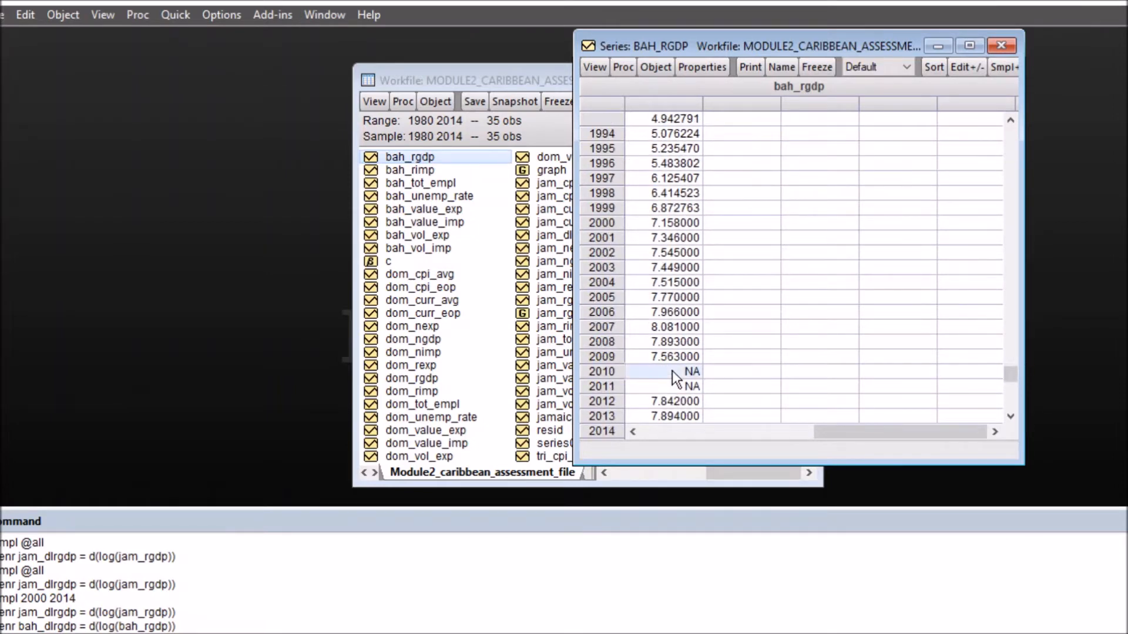
click(672, 386)
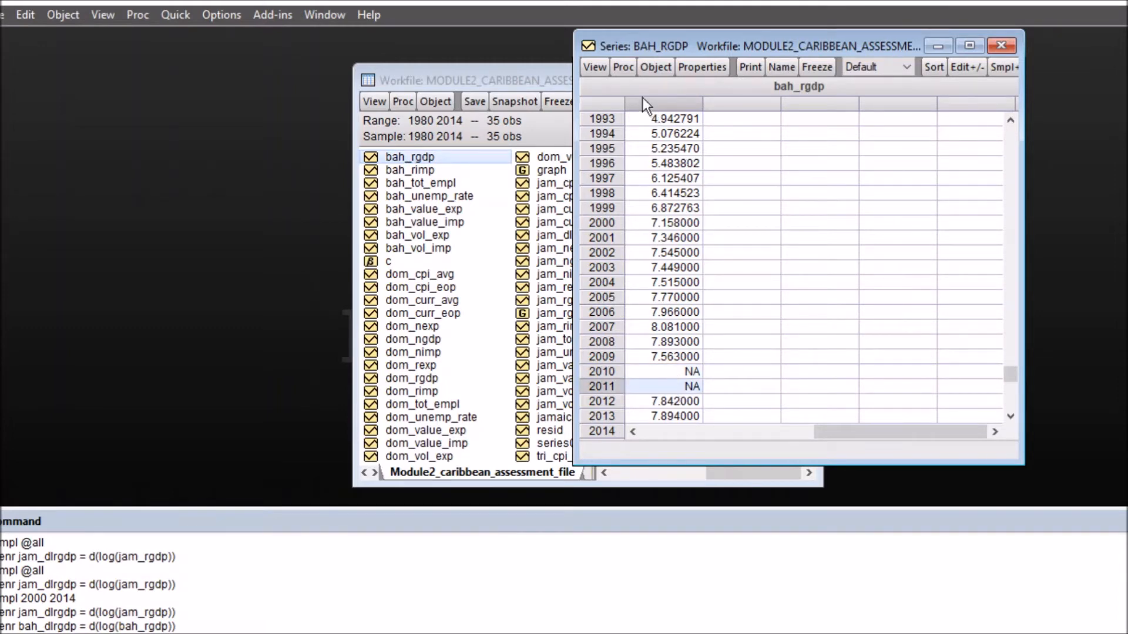
Linearly interpolate bah_rgdp into a new output series named bah_rgdp_interpolate
click(625, 64)
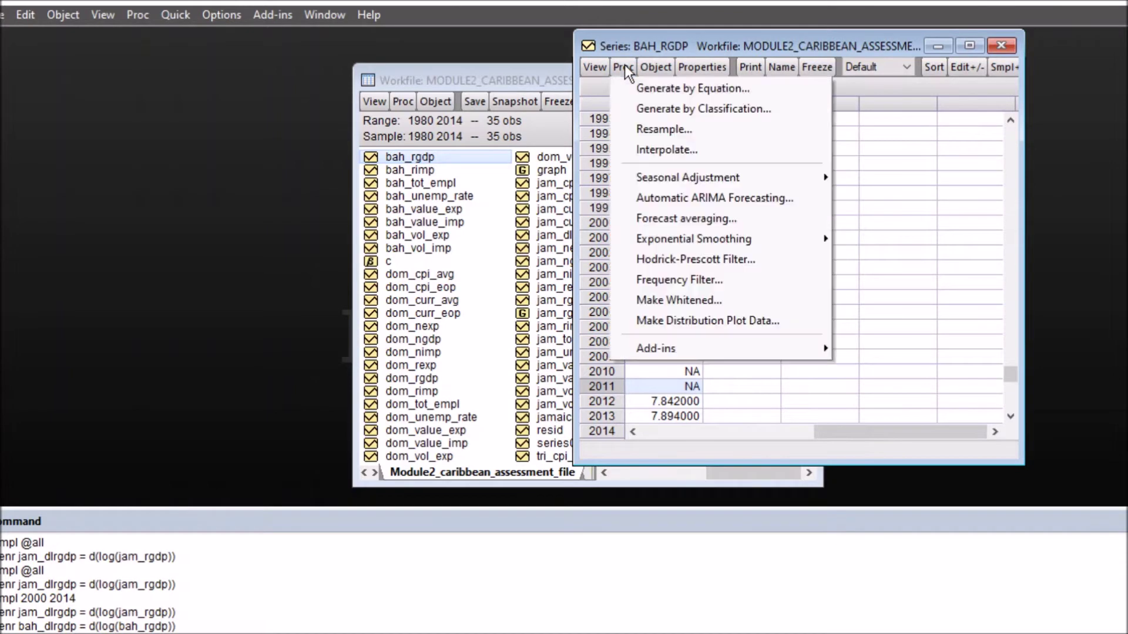
click(649, 148)
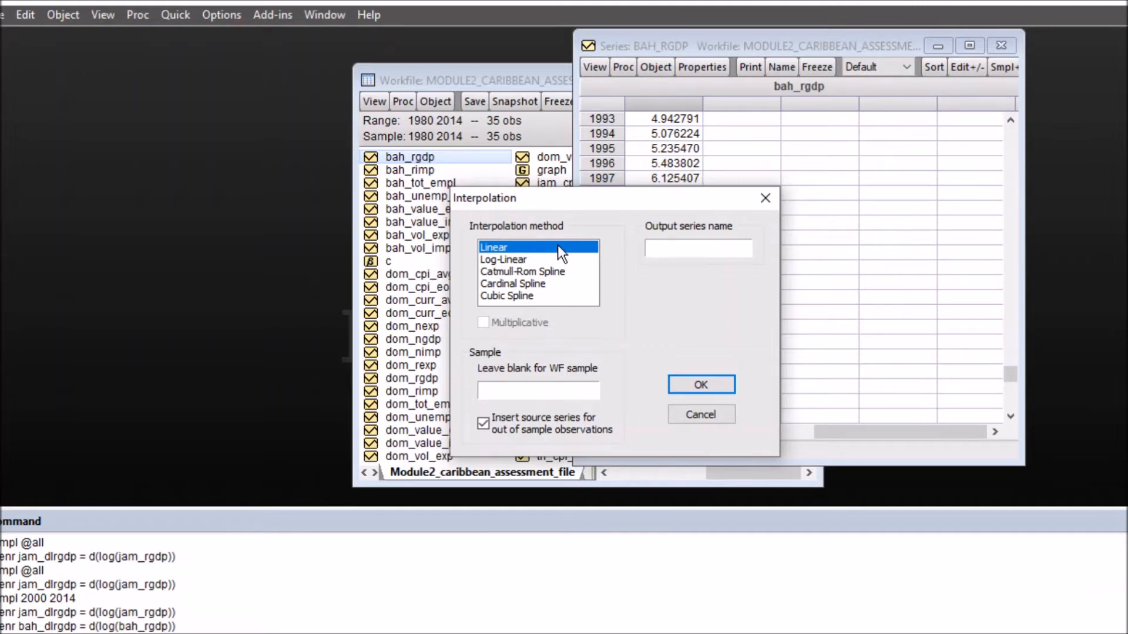
click(661, 250)
text(bah_)
text(rgdp_in)
text(ter)
text(polate)
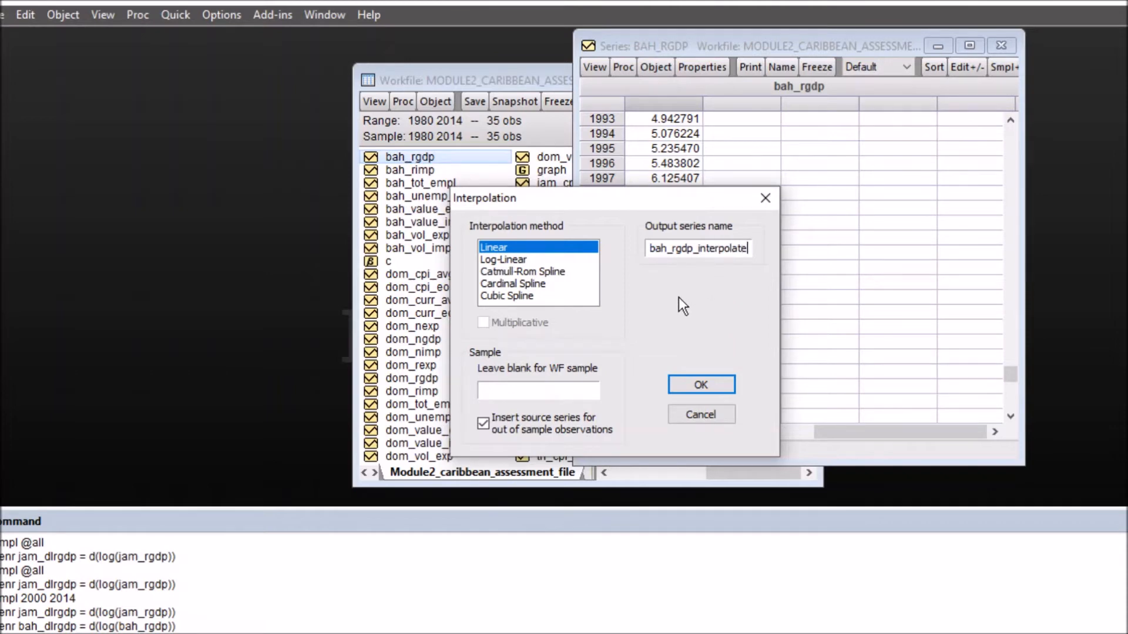
click(687, 377)
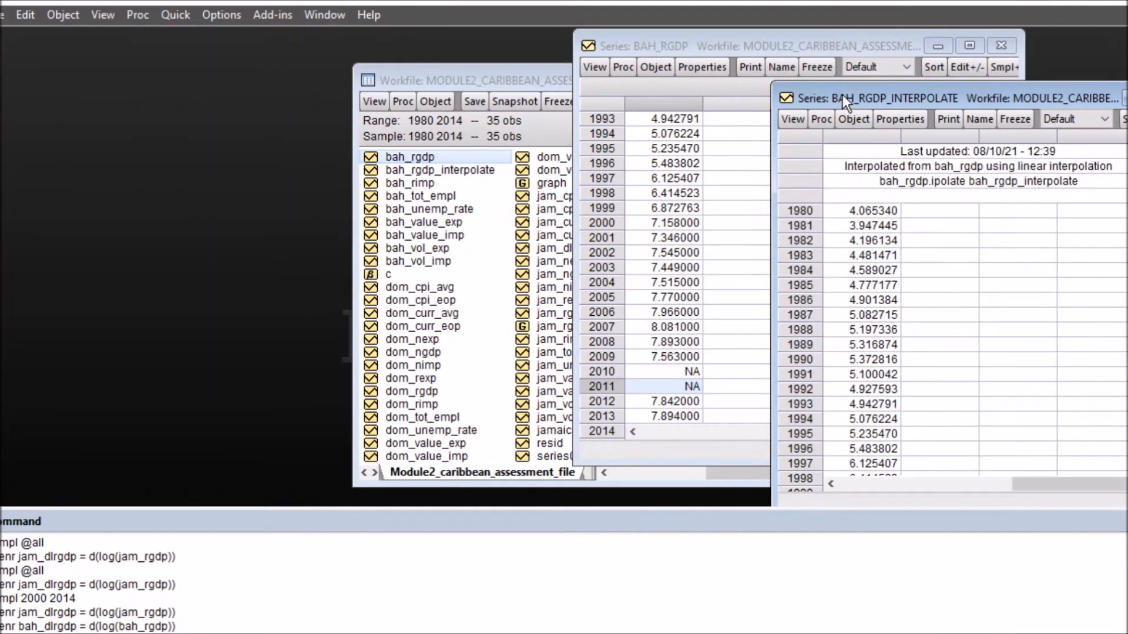
Confirm bah_rgdp_interpolate holds 7.656 for 2010 and 7.749 for 2011, then close it
drag(842, 94, 580, 52)
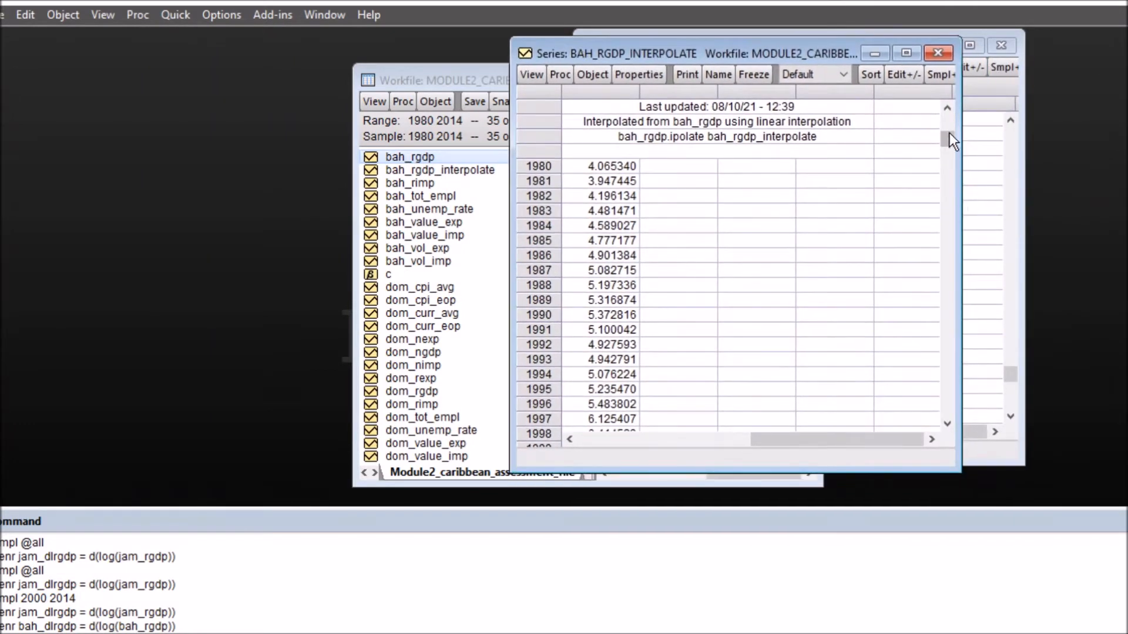
drag(950, 133, 948, 410)
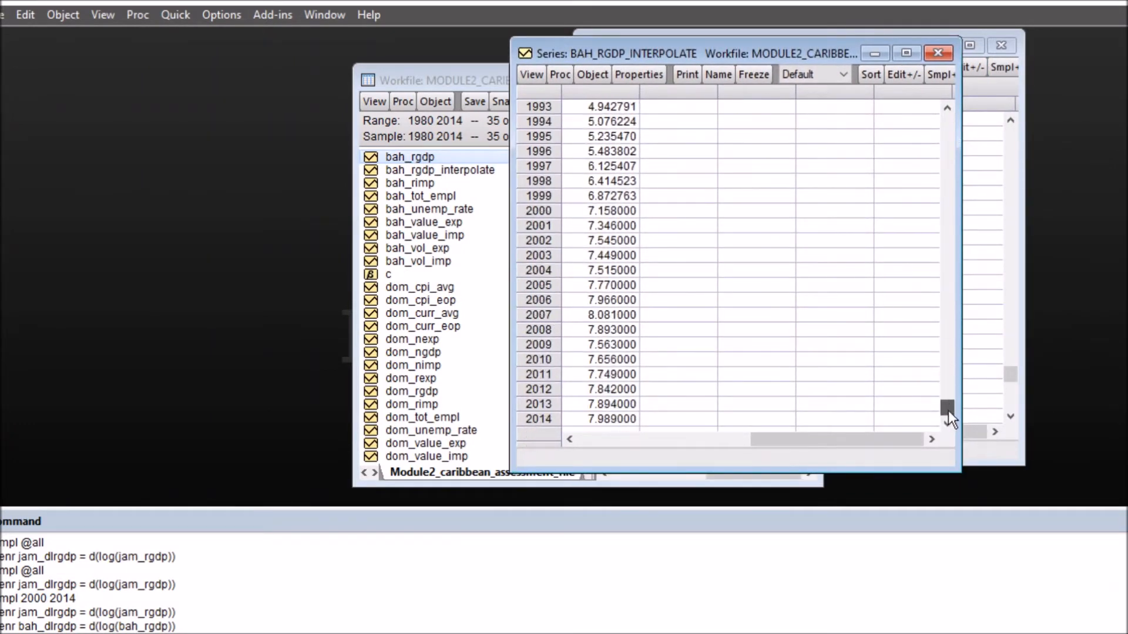
click(593, 364)
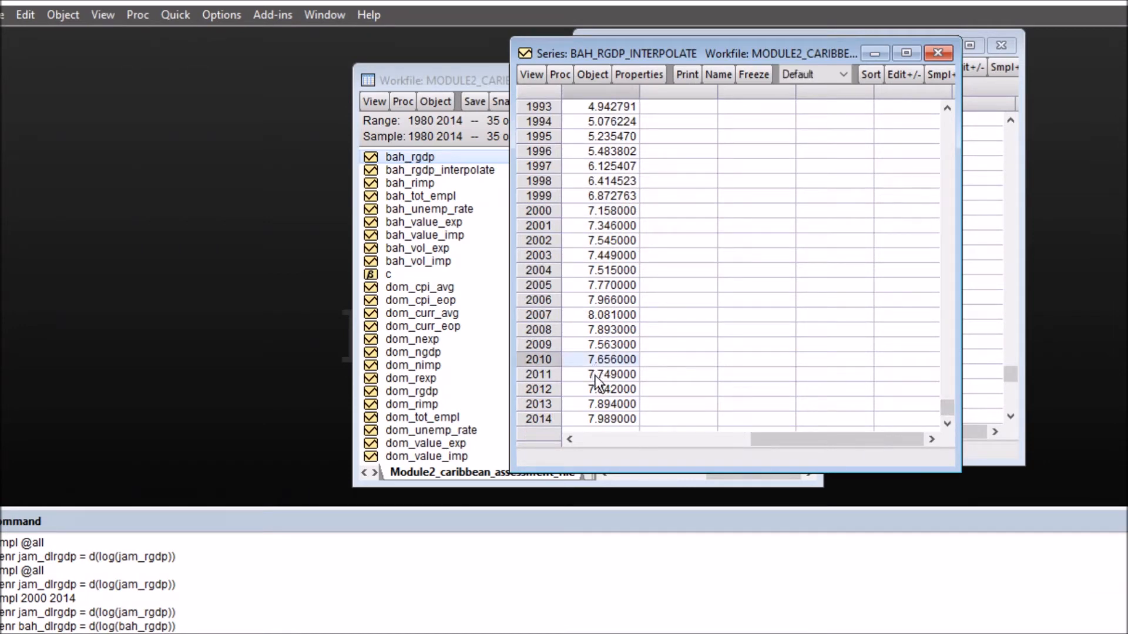
click(596, 380)
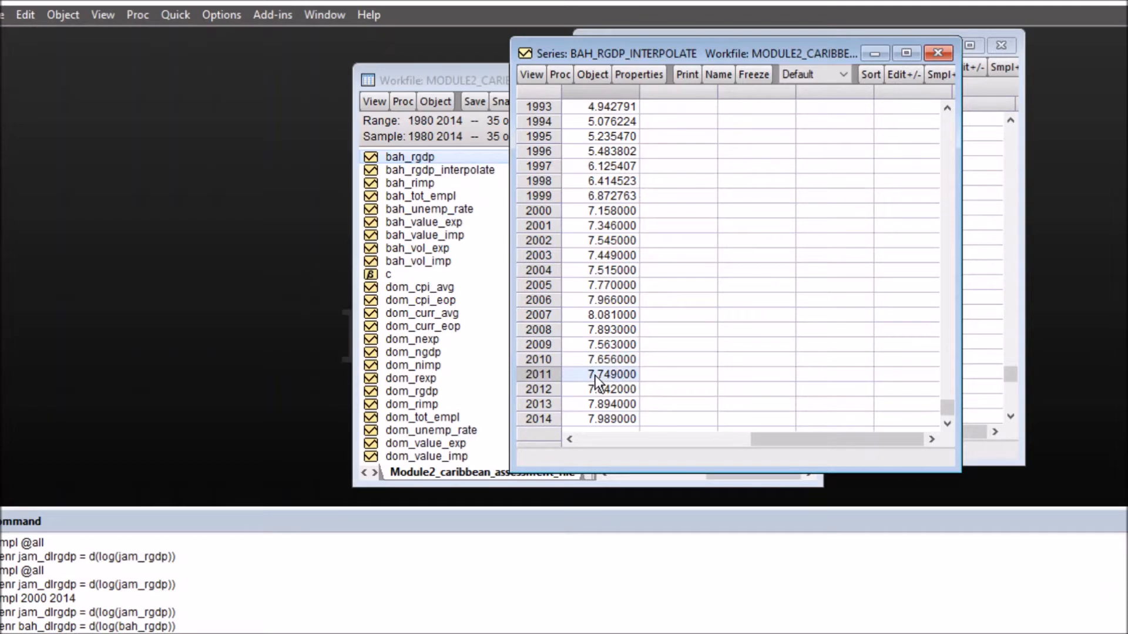
click(935, 54)
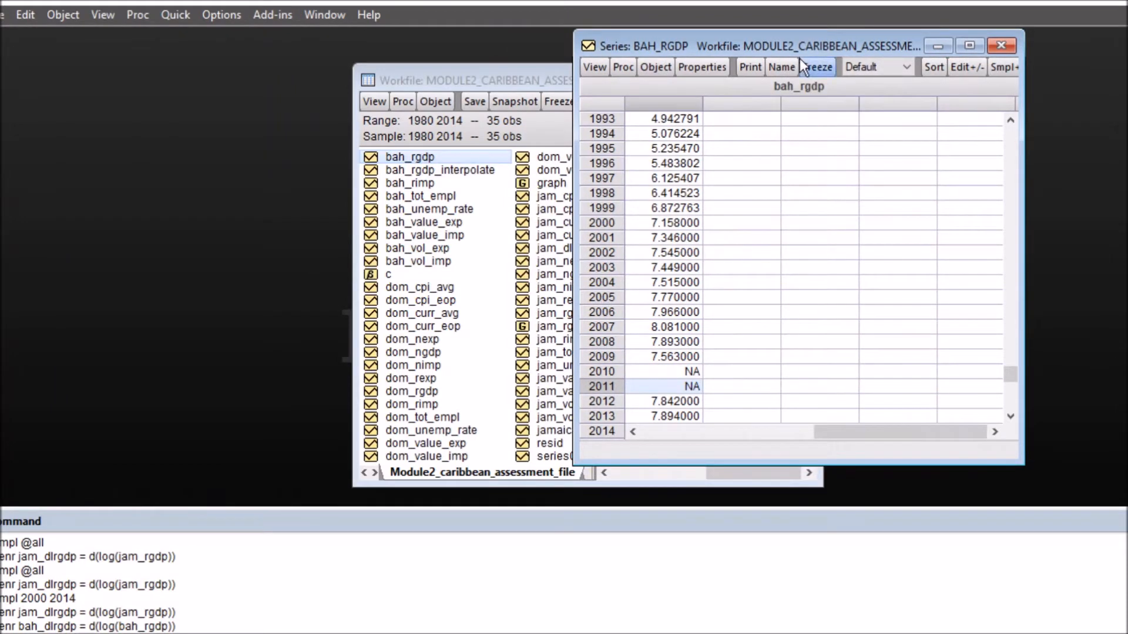
Switch the bah_rgdp series into edit mode with 2010 and 2011 still NA
drag(791, 46, 714, 54)
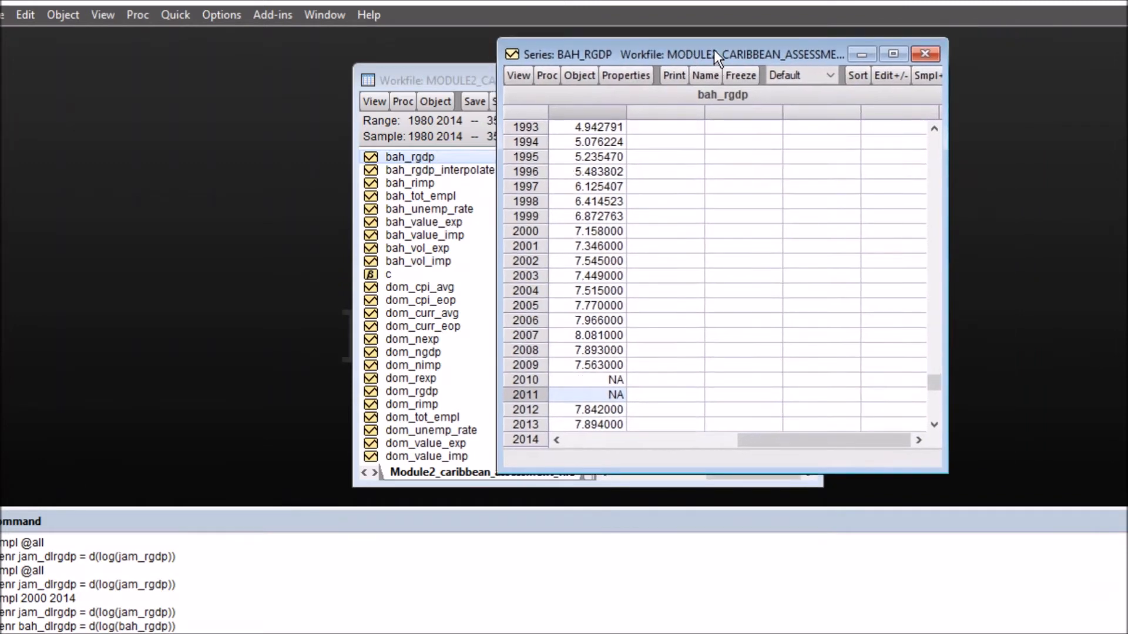
click(588, 378)
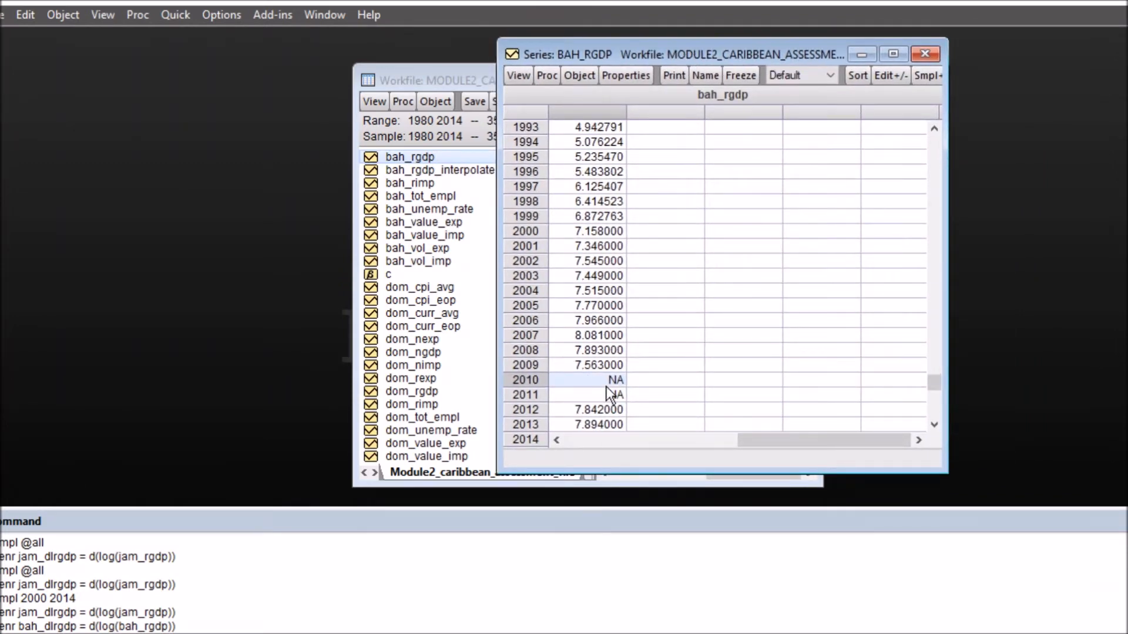
click(884, 76)
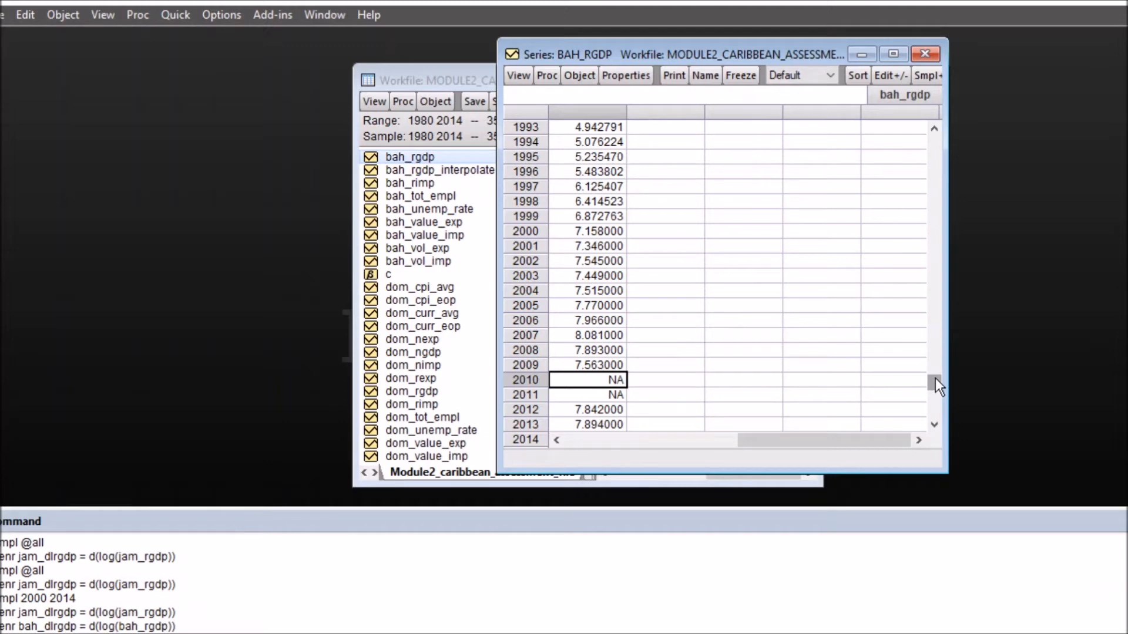
Fill bah_rgdp's 2000–2014 block so 2010 and 2011 get 7.656 and 7.749
click(603, 233)
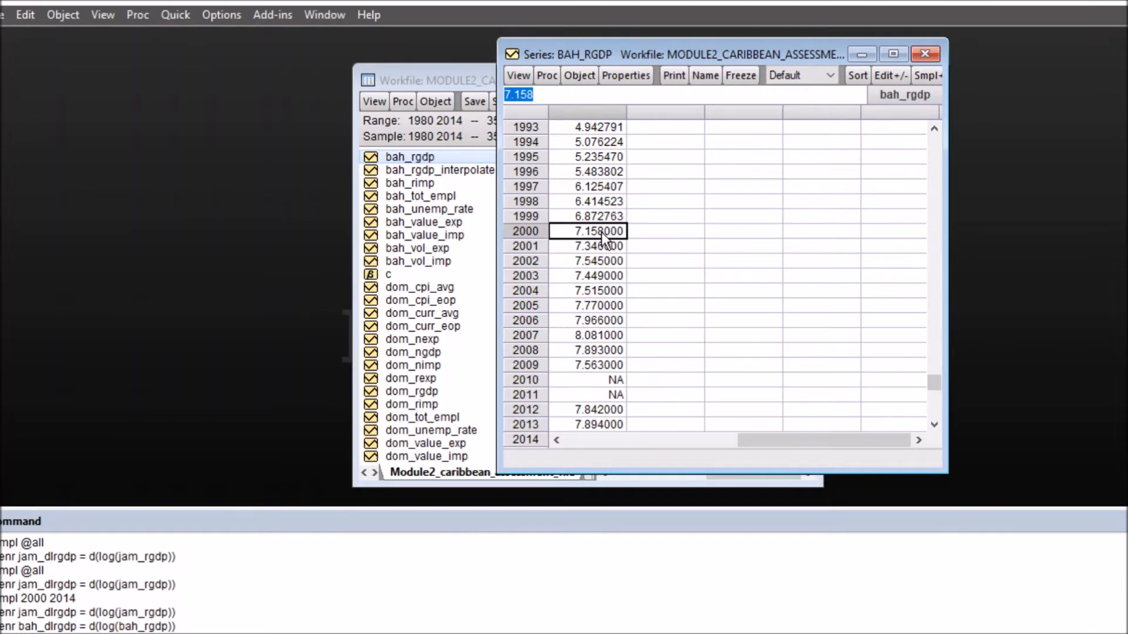
drag(602, 232, 597, 439)
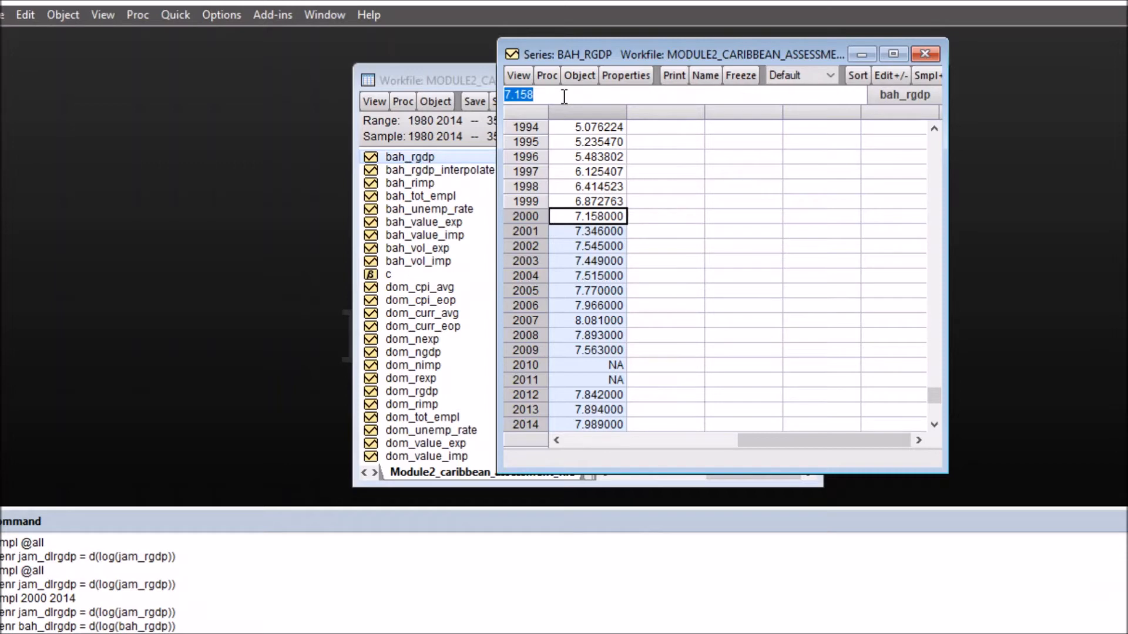
text(=)
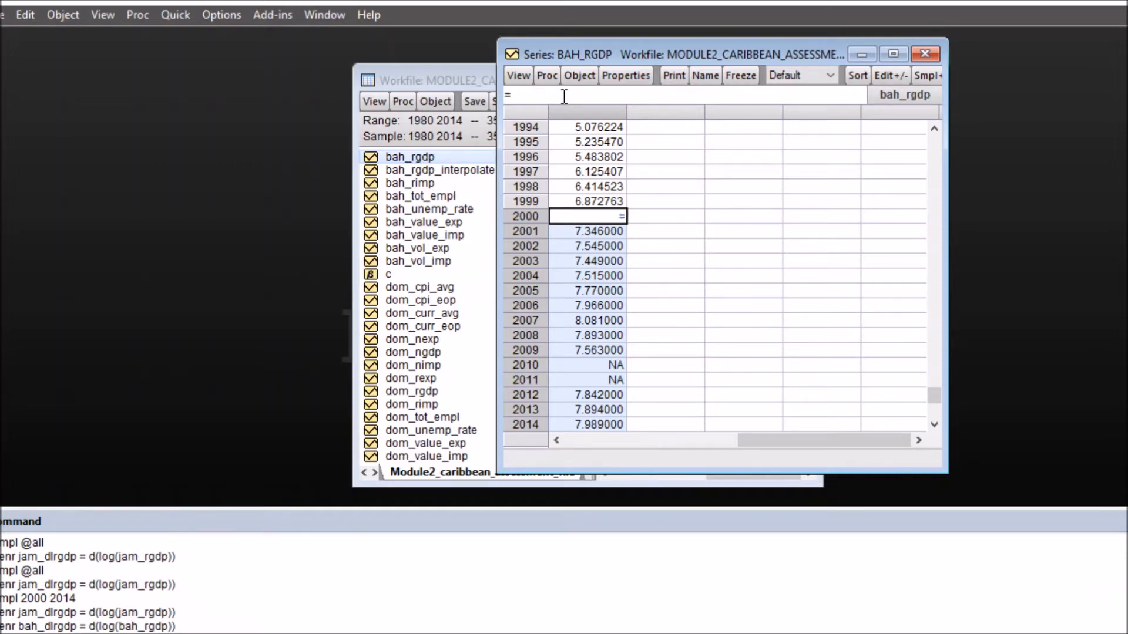
text(^^)
key(BackSpace)
key(Return)
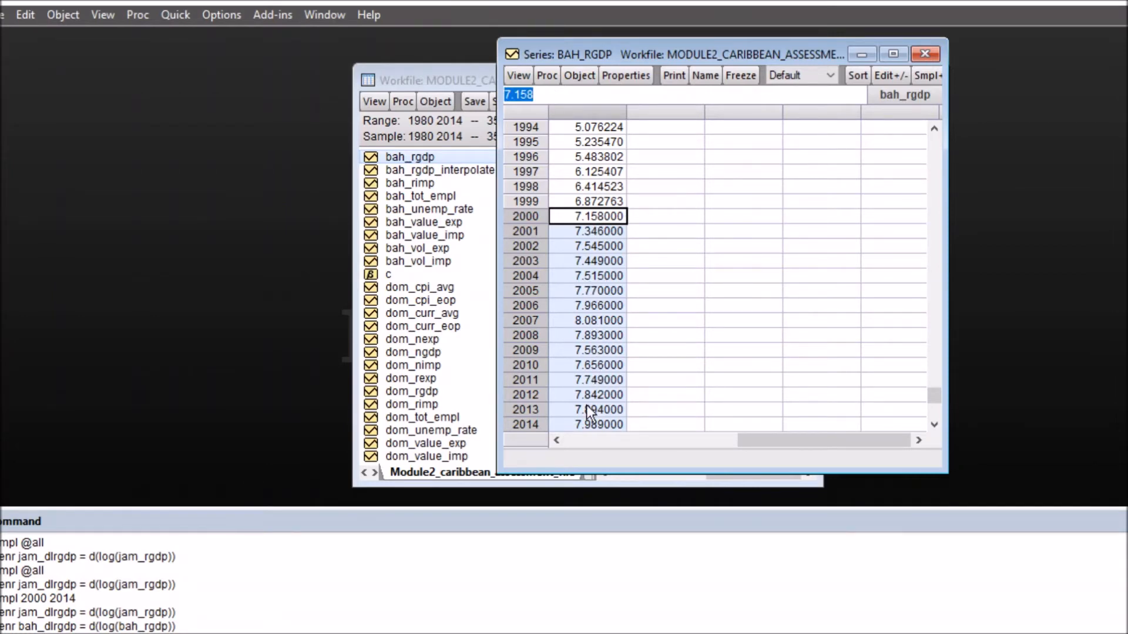
right_click(593, 367)
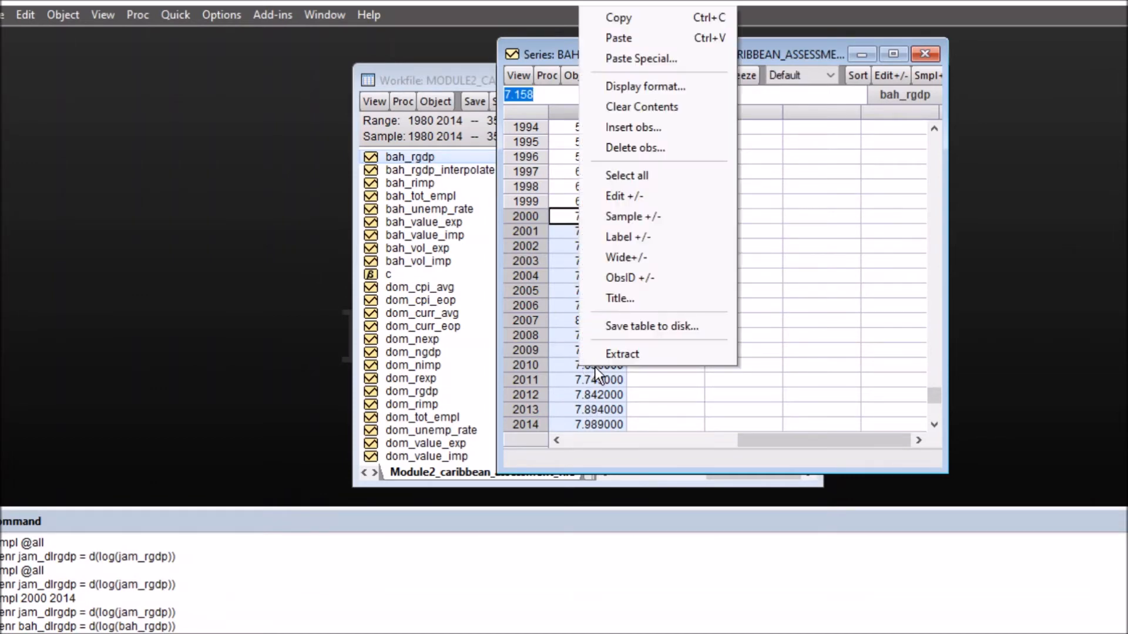
click(618, 367)
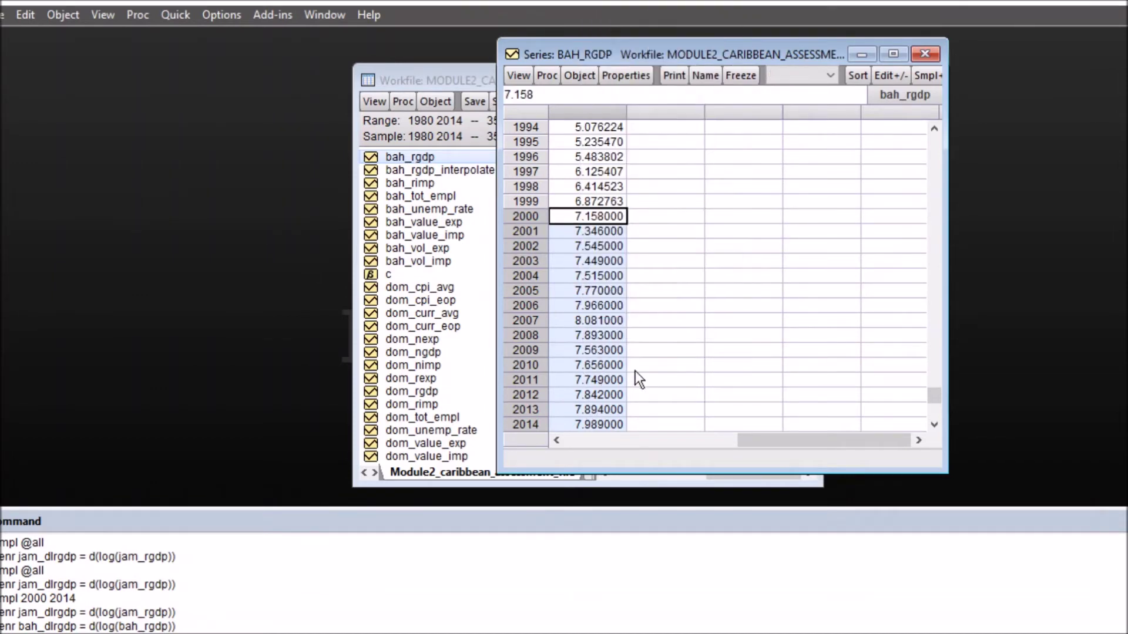
click(609, 383)
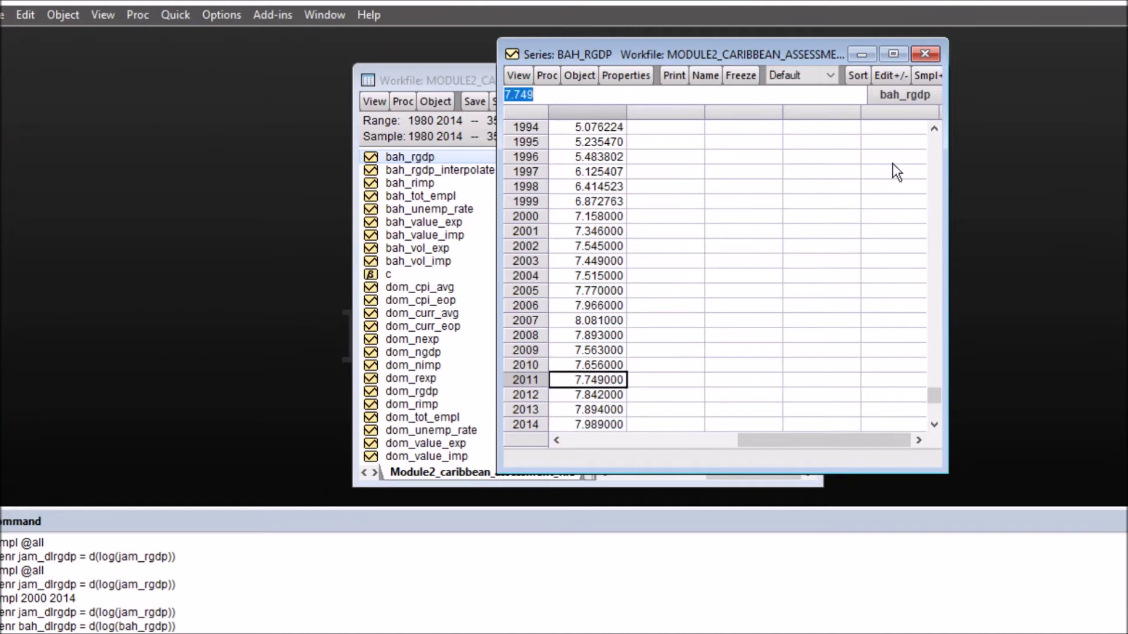
click(891, 78)
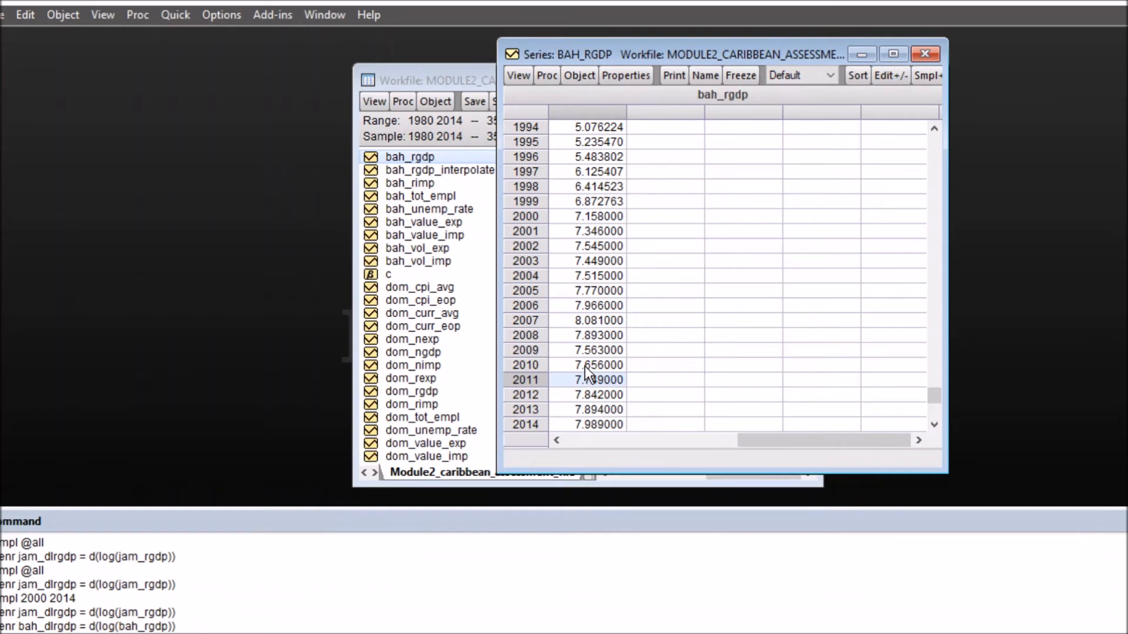
click(586, 367)
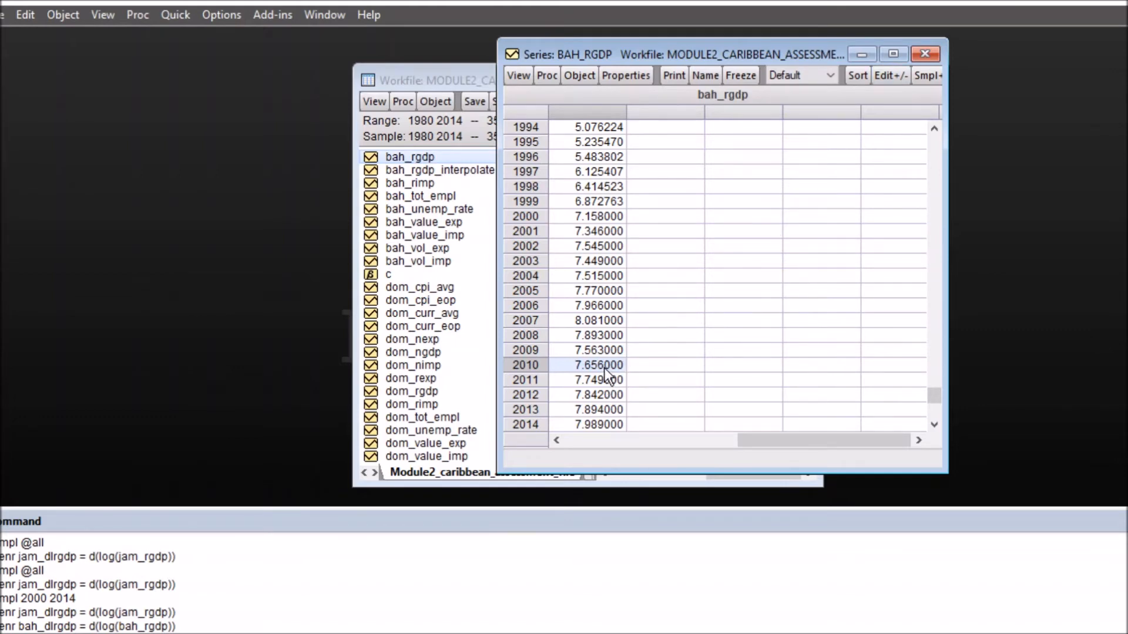
Clear bah_rgdp's 2010 and 2011 values back to NA and leave edit mode
click(886, 76)
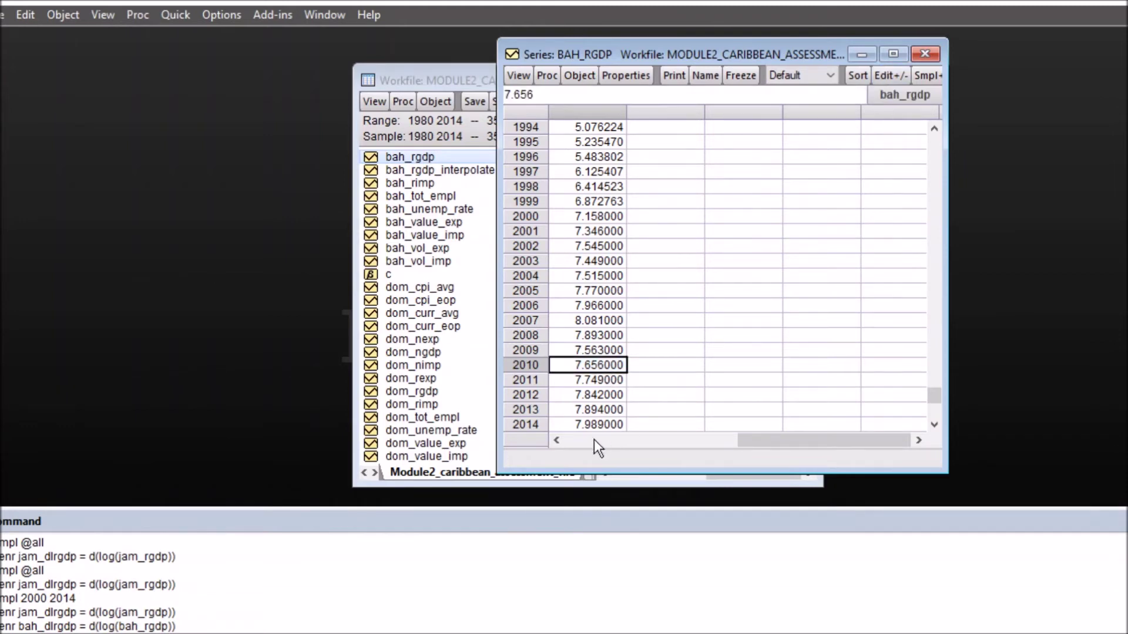
double_click(603, 365)
key(Delete)
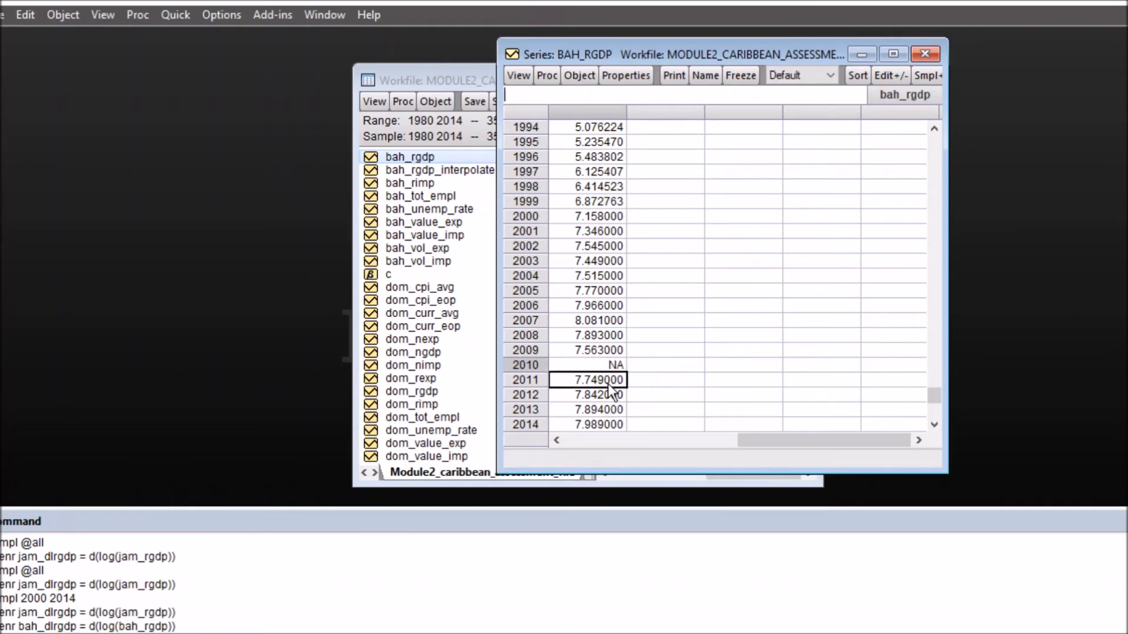
double_click(607, 383)
key(Delete)
key(Return)
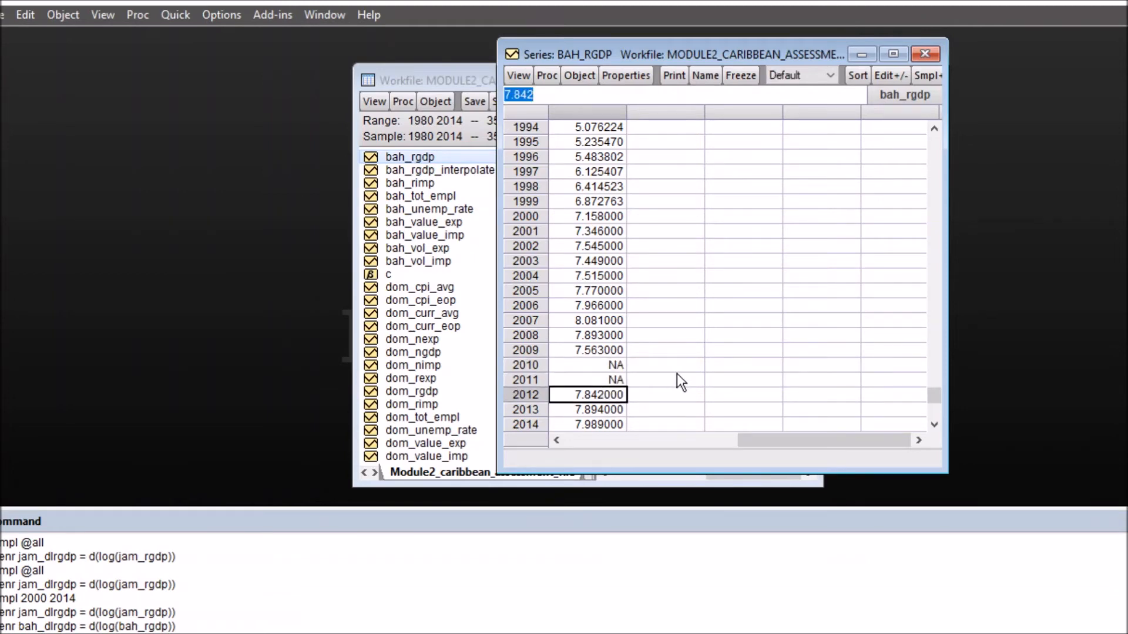
key(Up)
key(Up)
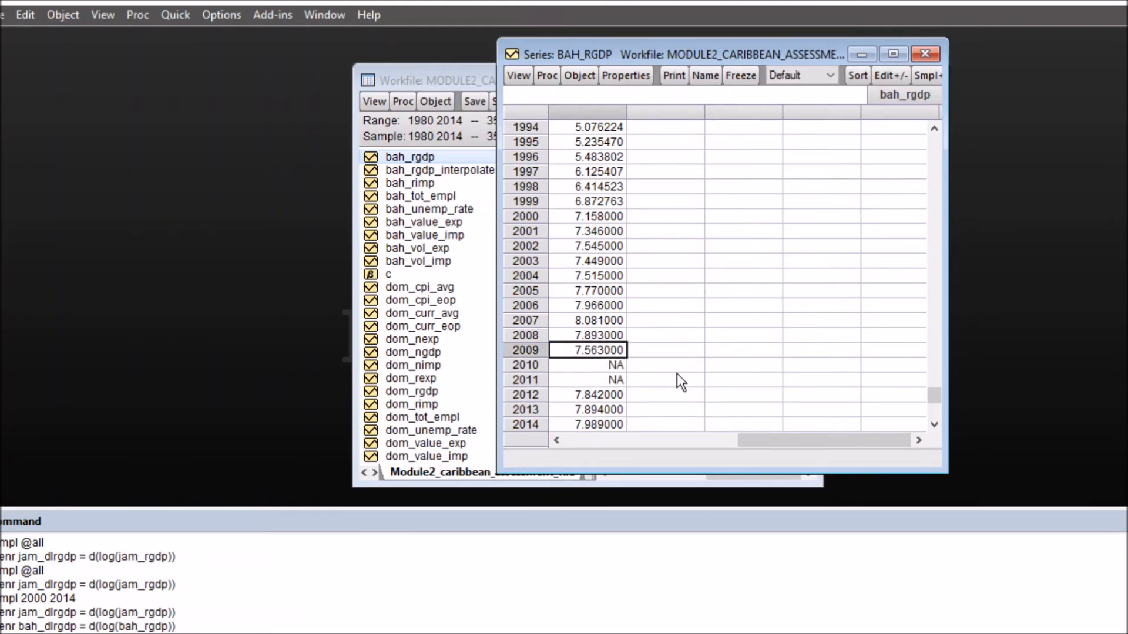
click(886, 75)
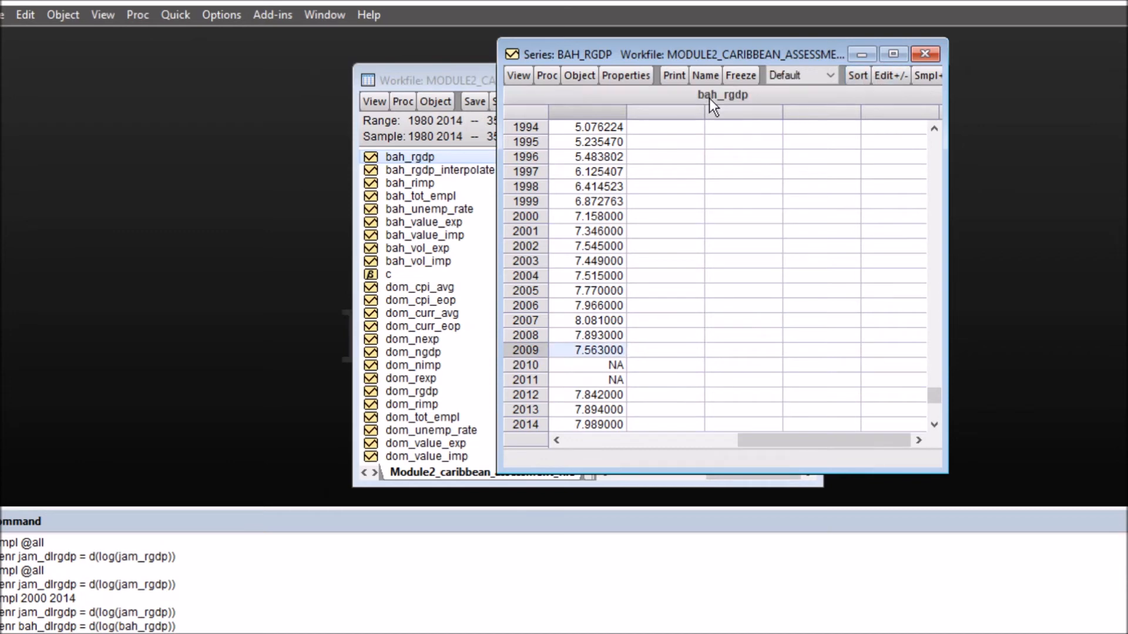
Cubic-spline interpolate bah_rgdp into a new output series named bah_rgdp_cubic
click(544, 74)
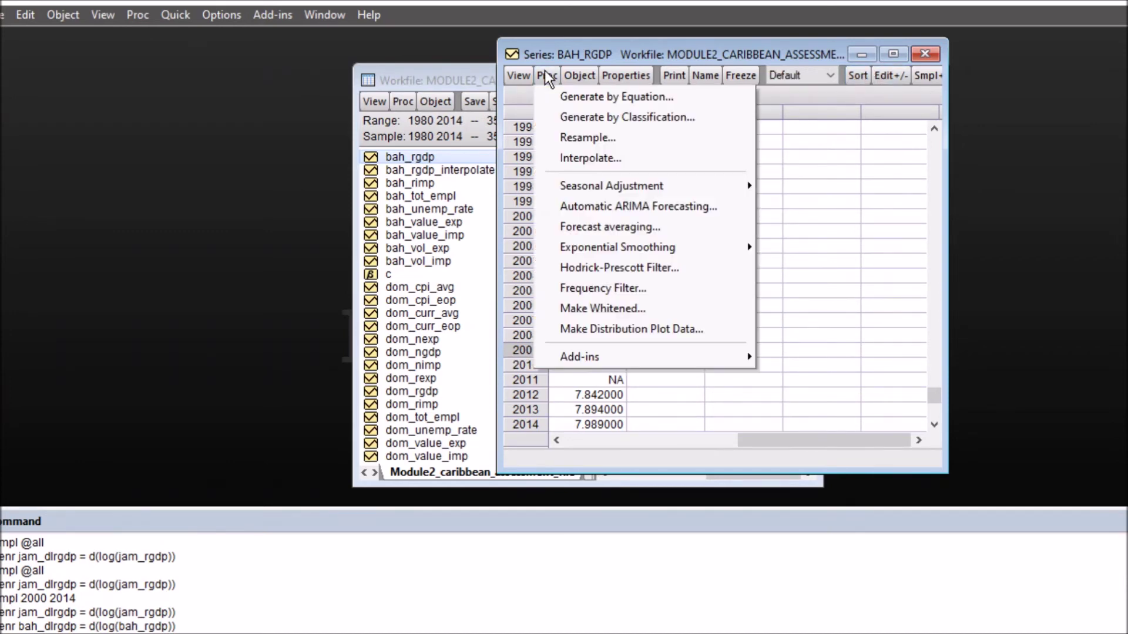
click(584, 158)
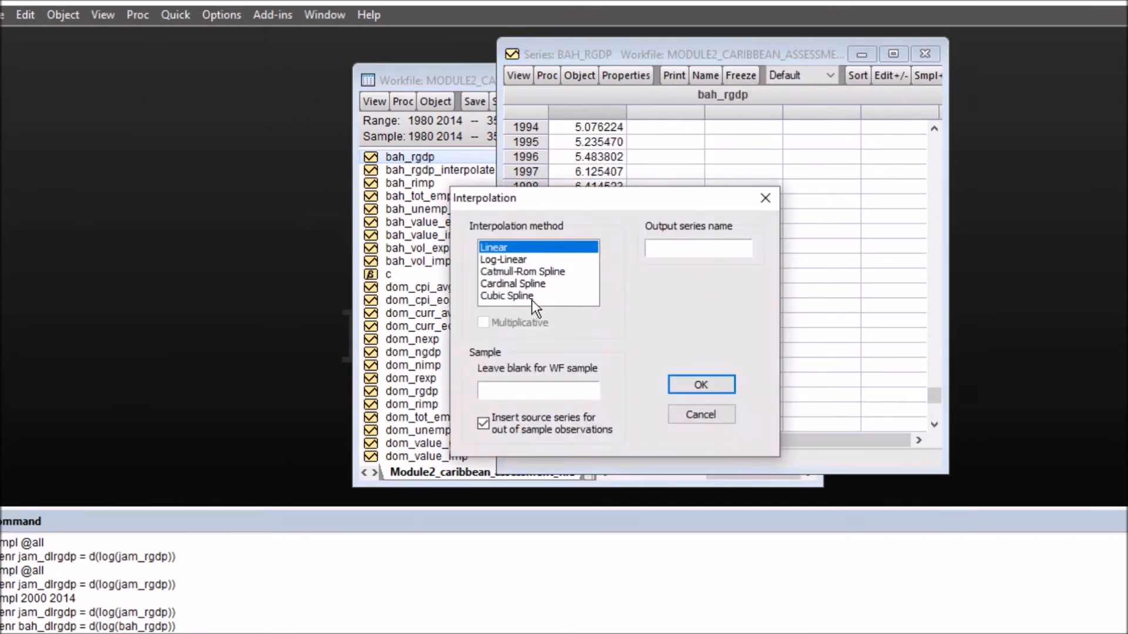
click(522, 298)
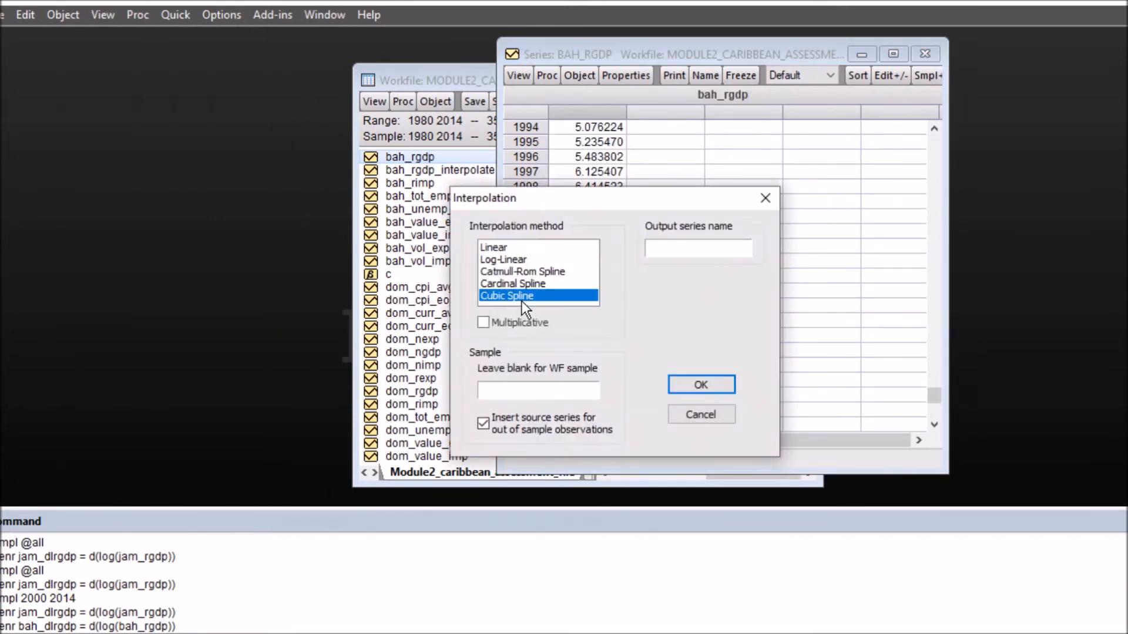
click(684, 247)
text(bah)
text(rgdp_cubic)
click(702, 385)
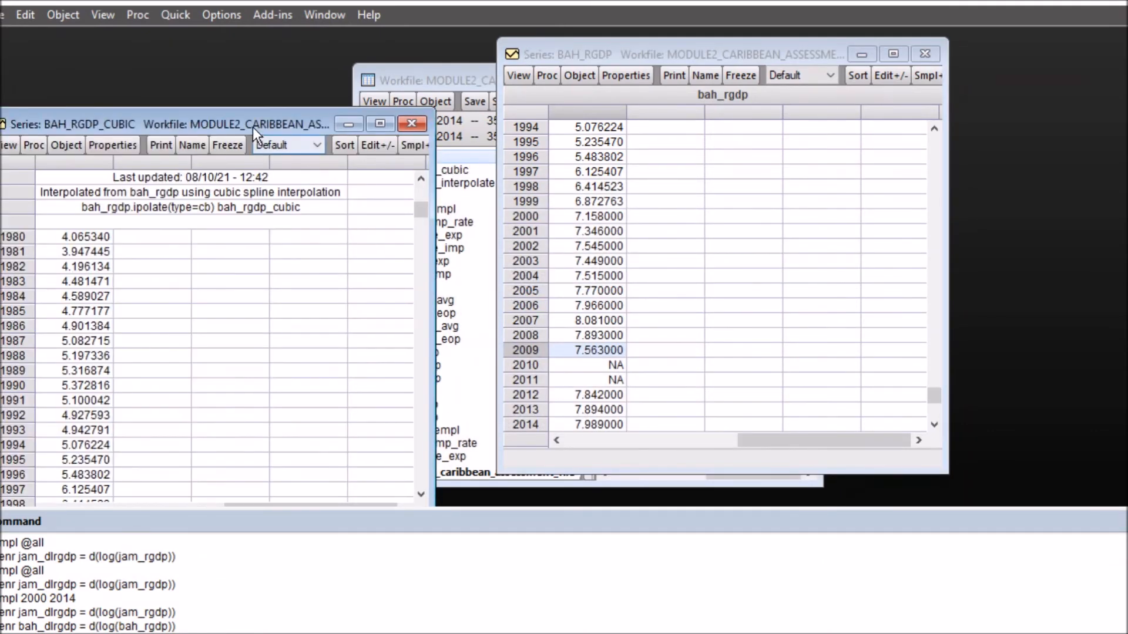
Confirm bah_rgdp_cubic shows 7.512571 for 2010 and 7.674818 for 2011, then close it
drag(253, 124, 637, 32)
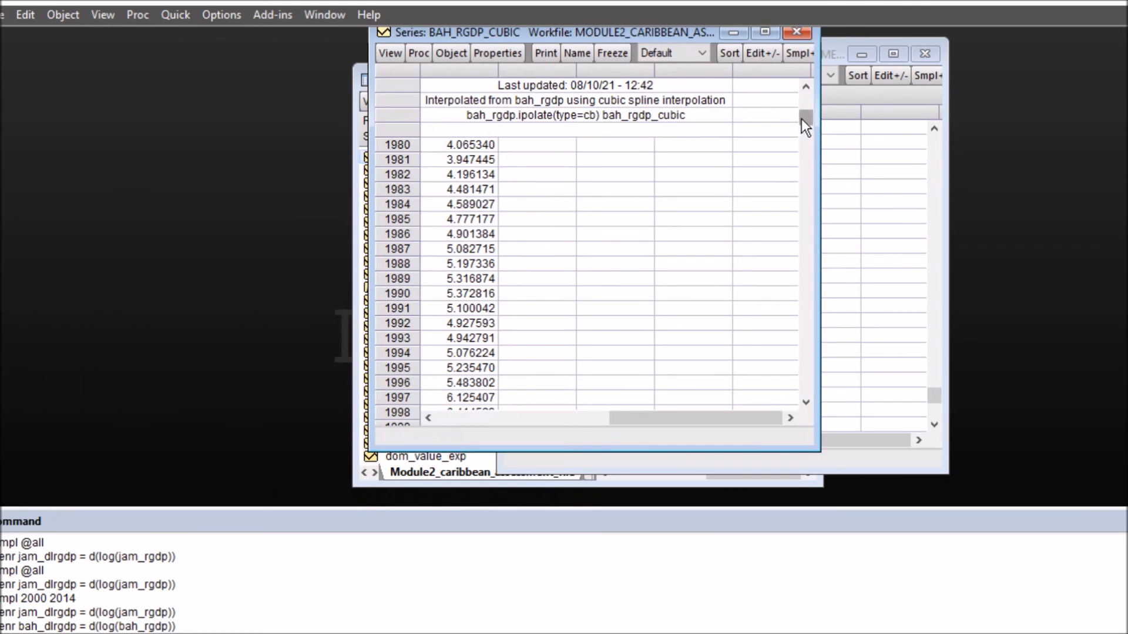
drag(803, 122, 811, 405)
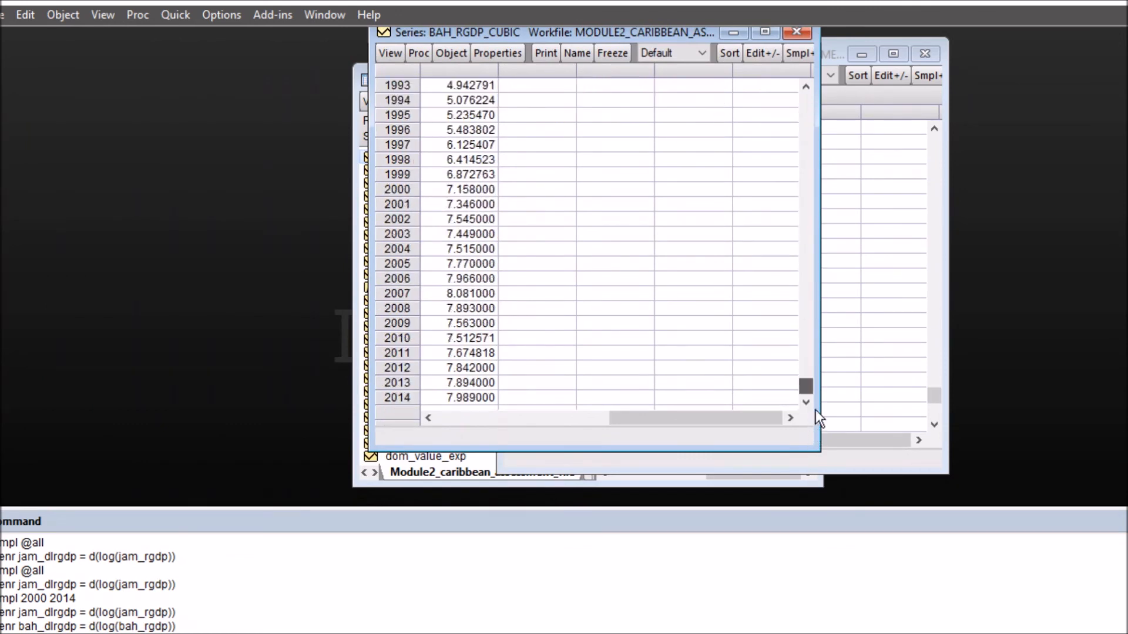
click(472, 342)
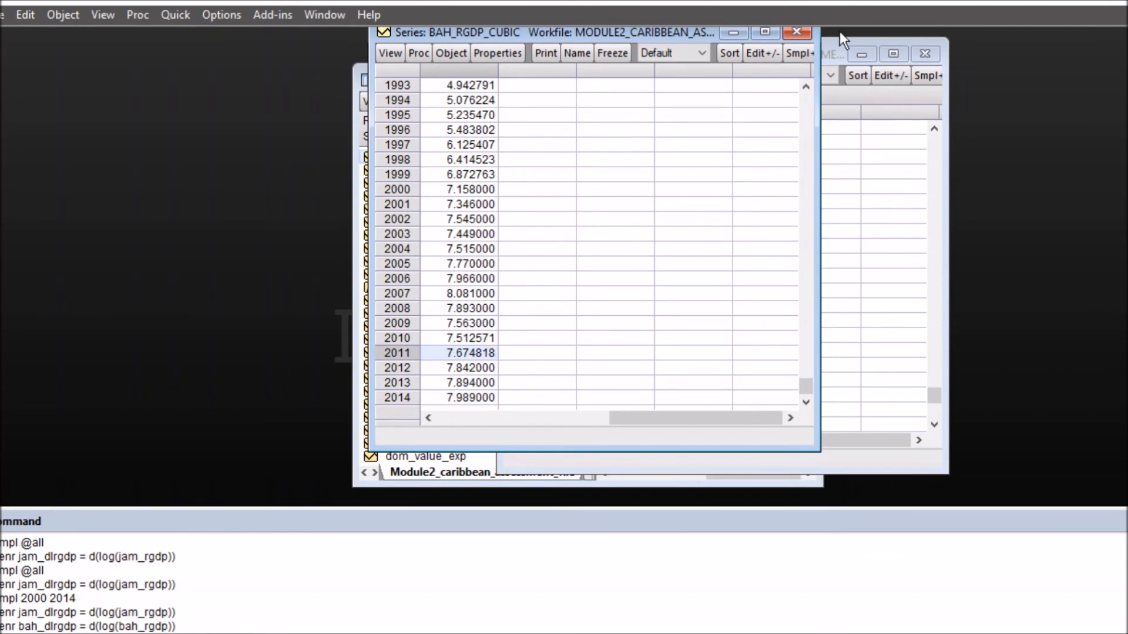
click(803, 31)
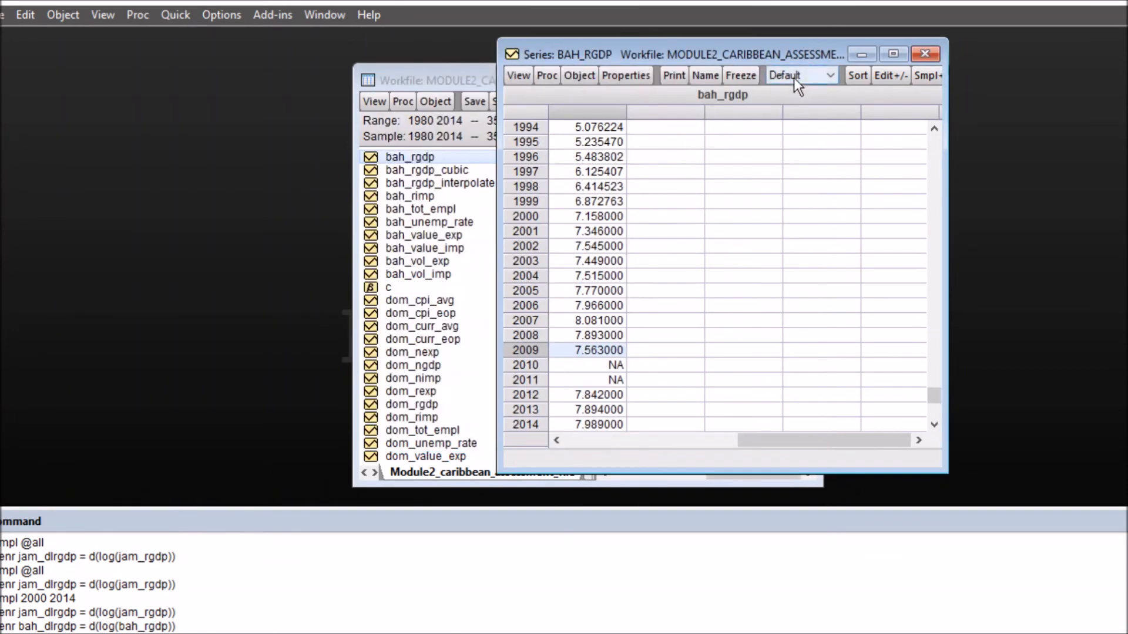
Enable editing of bah_rgdp and mark the 2000–2014 observations as a block
drag(786, 50, 755, 51)
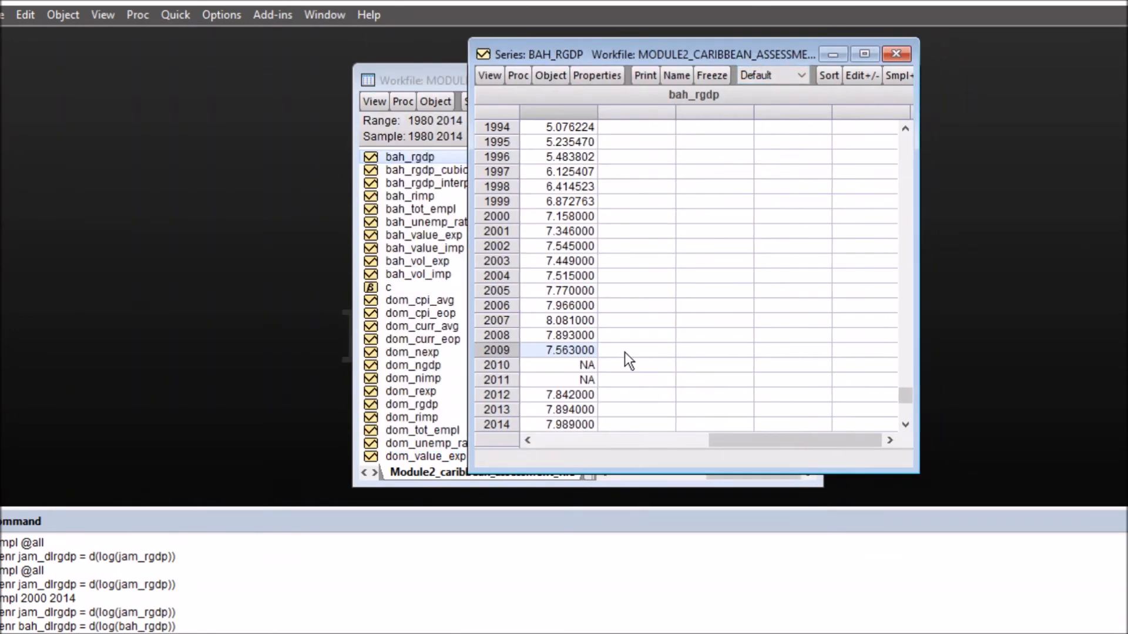
click(564, 367)
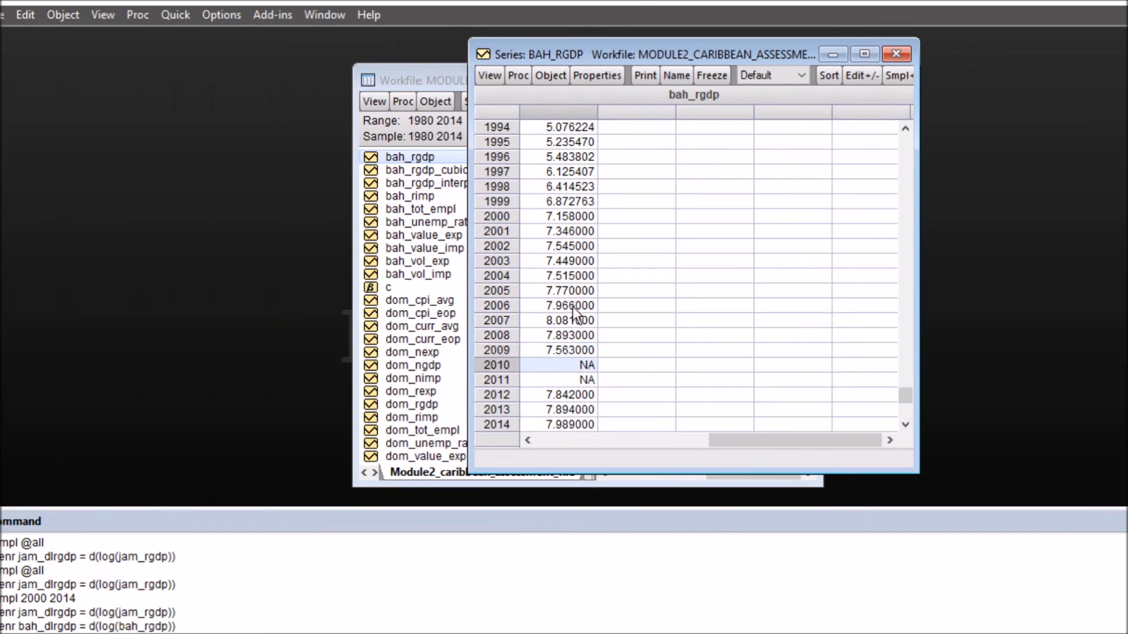
click(863, 75)
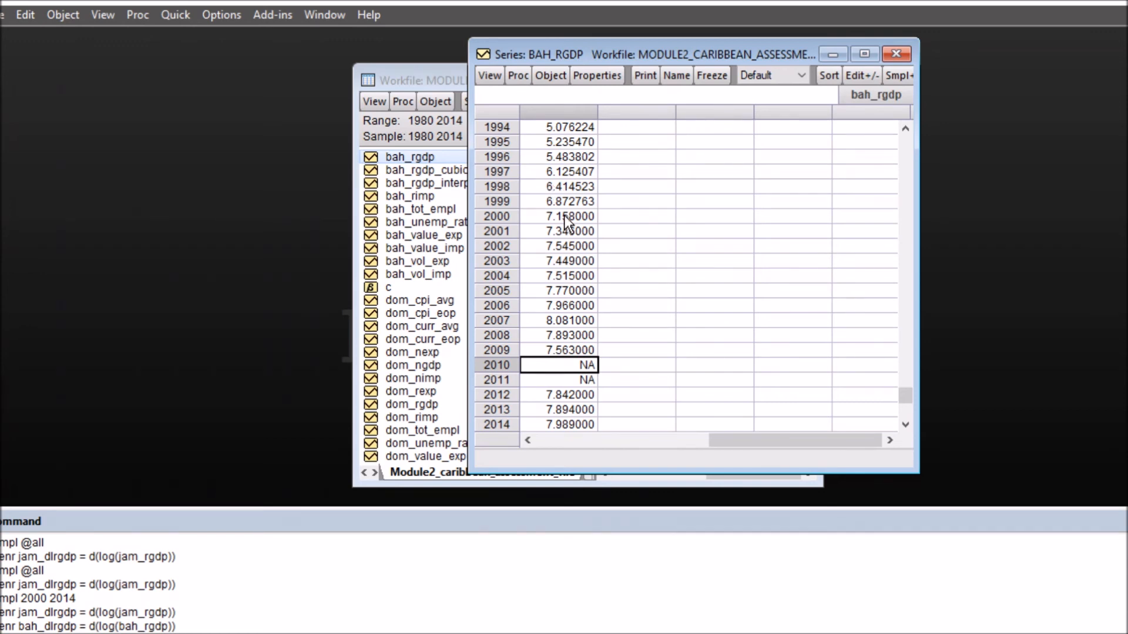
drag(564, 216, 565, 422)
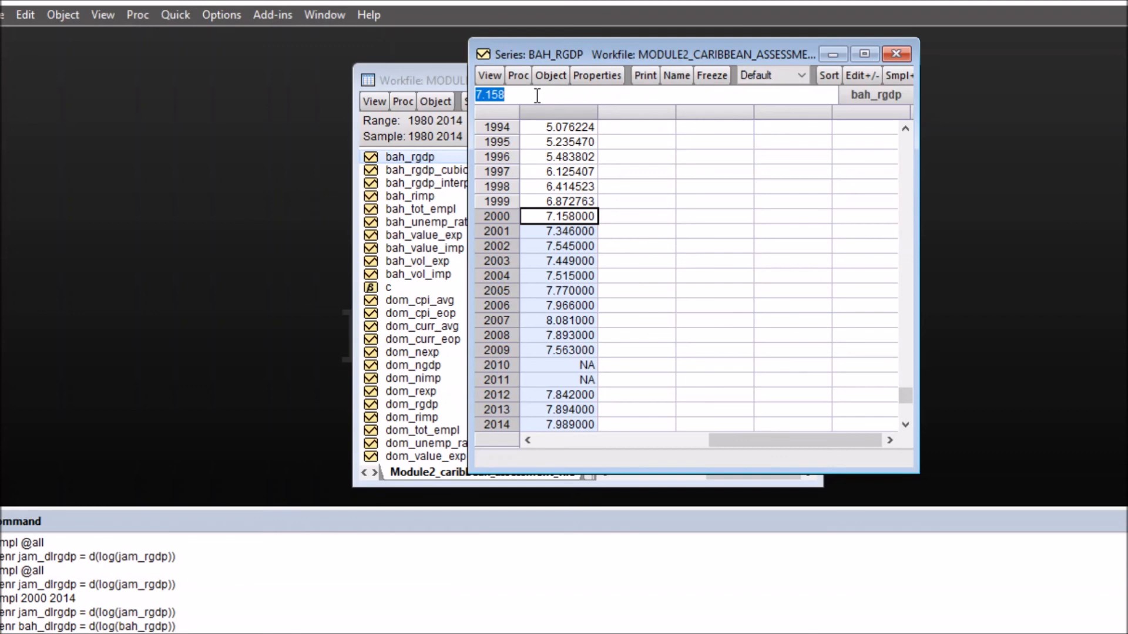
text(=)
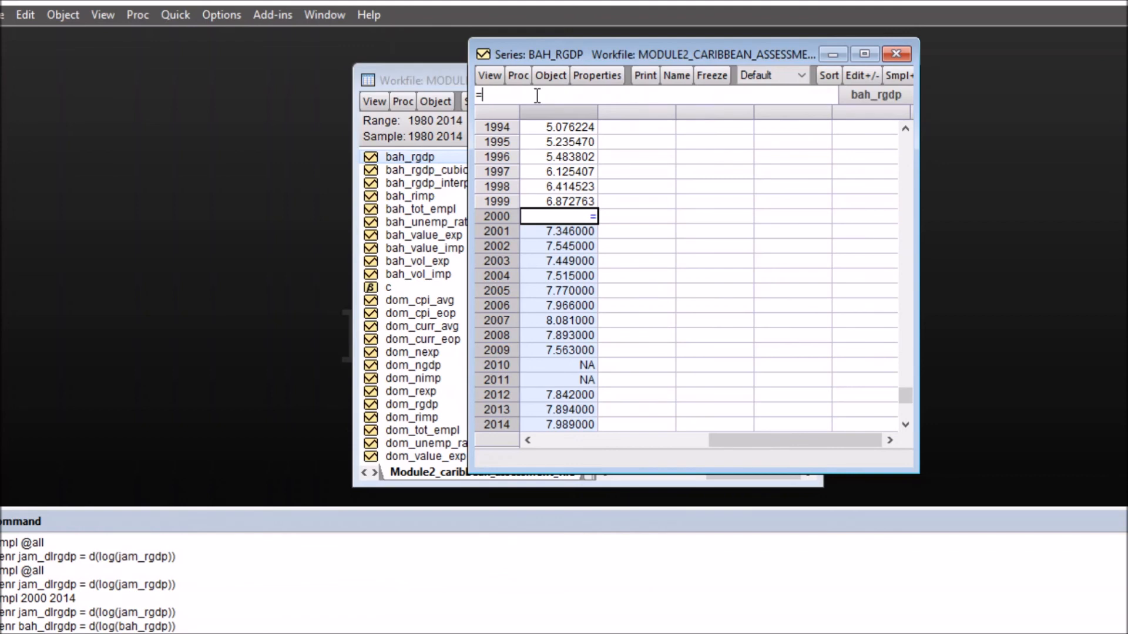
text(~~)
Fill the gaps so 2010 is 7.512572 and 2011 is 7.674819, then turn editing off
key(BackSpace)
key(Return)
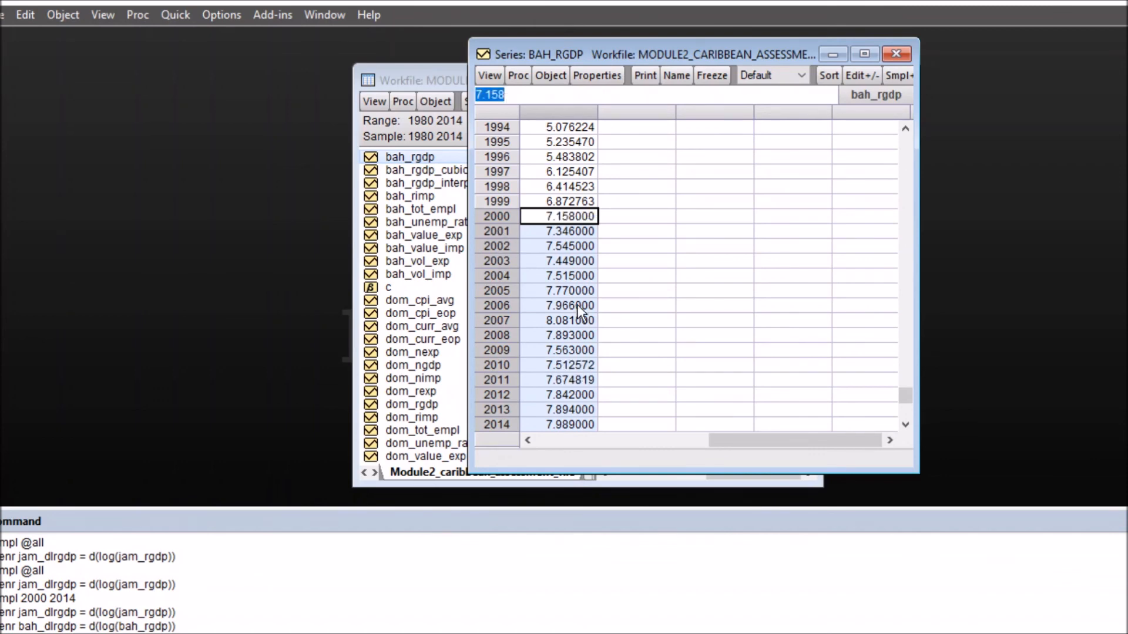
click(563, 363)
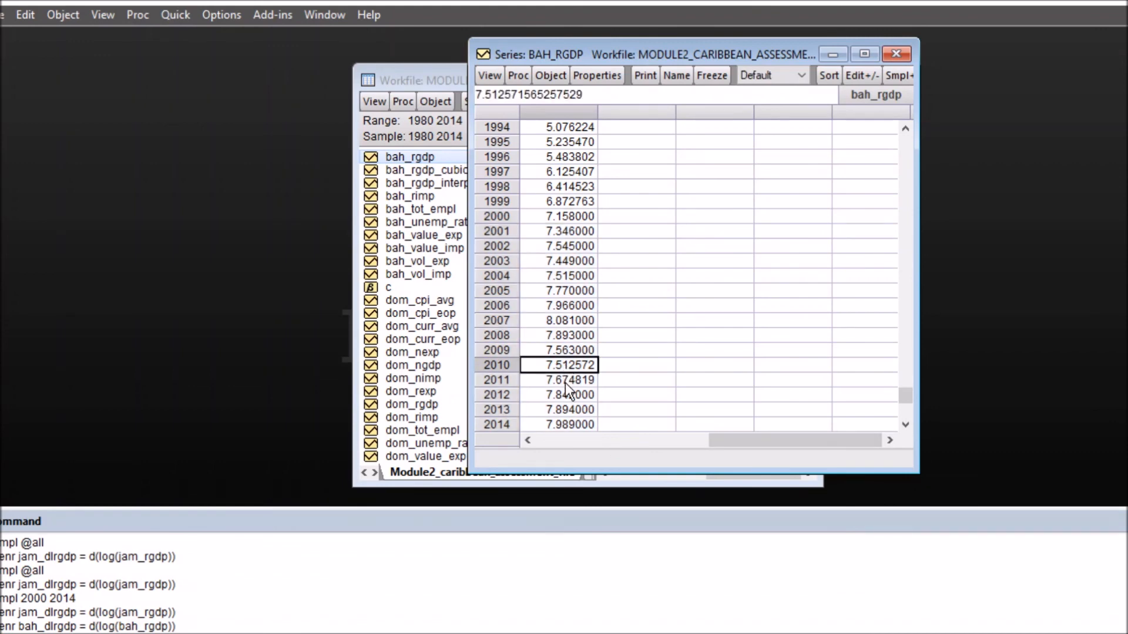
click(565, 382)
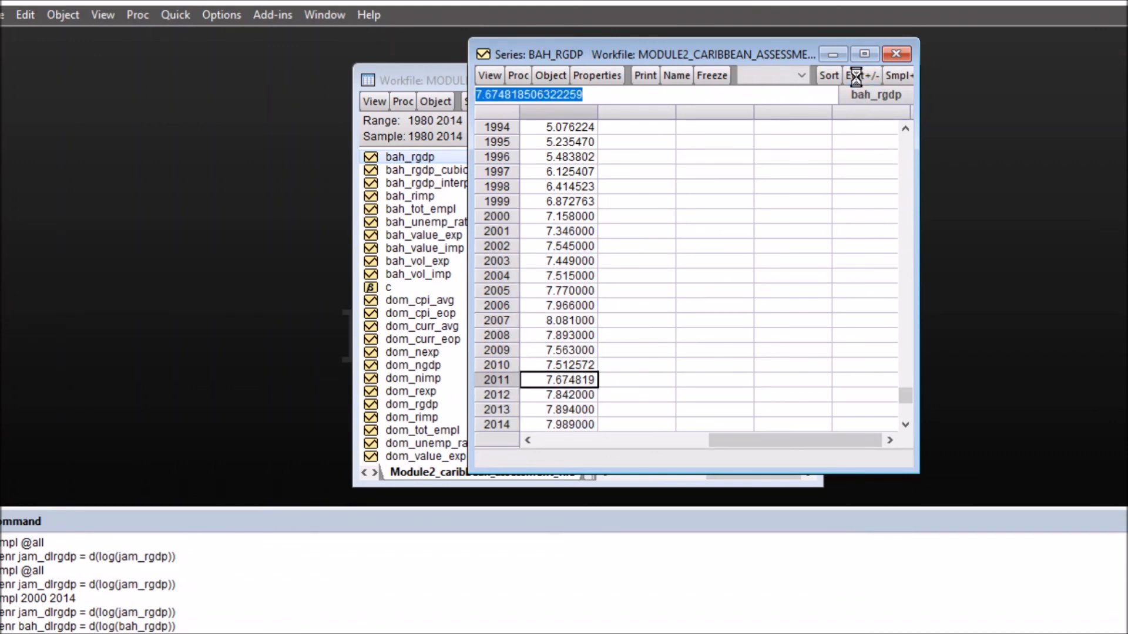
click(858, 74)
click(590, 390)
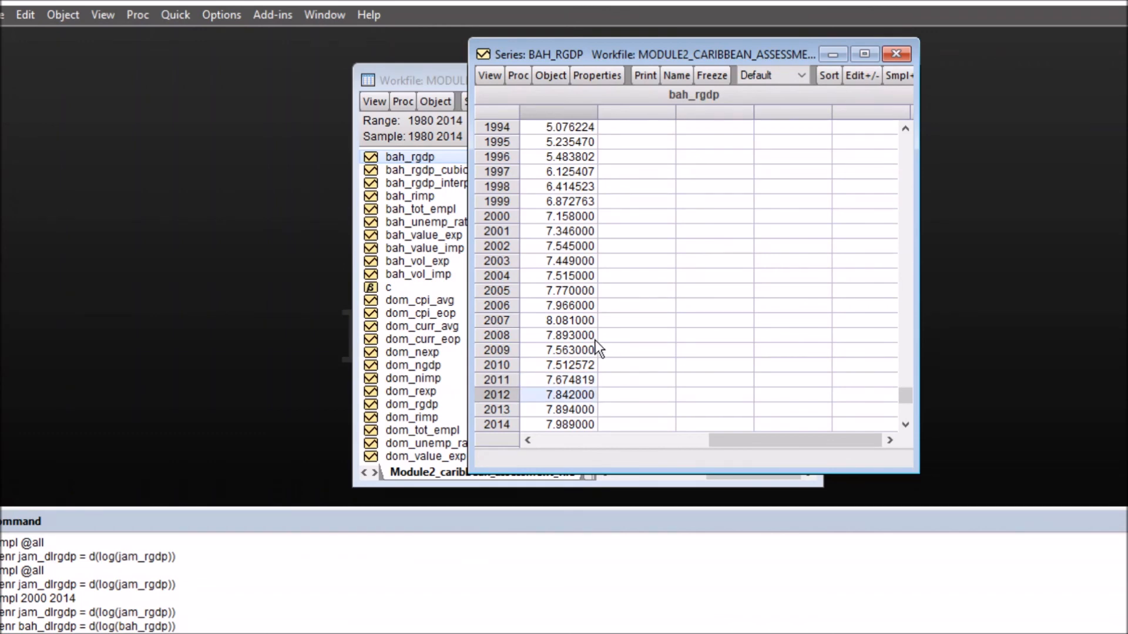
scroll(665, 304, up, 3)
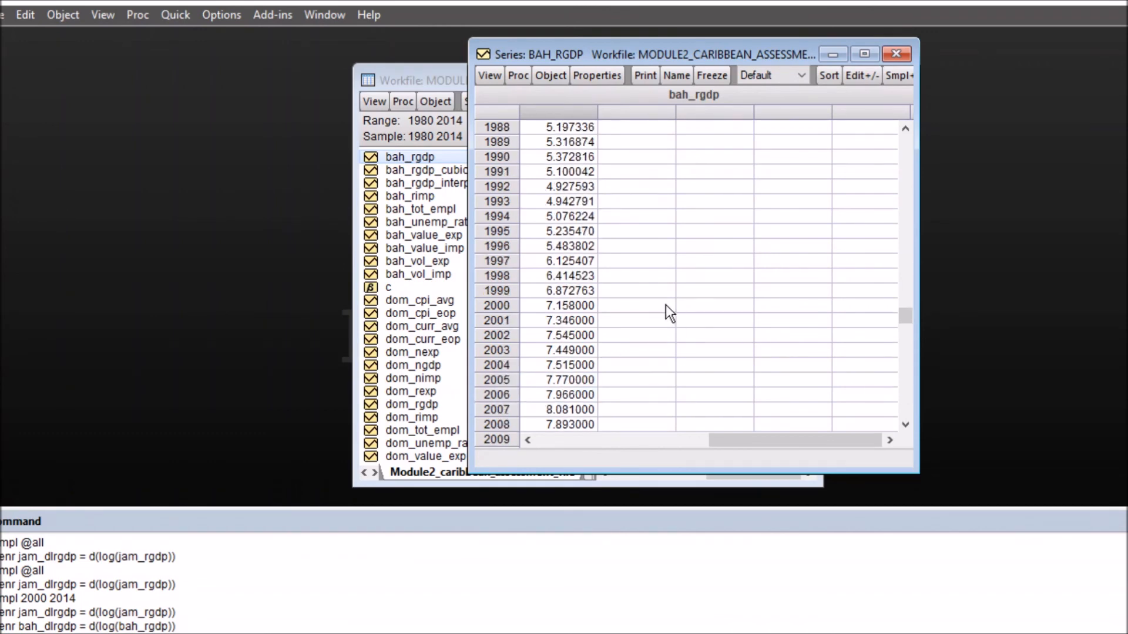
scroll(665, 303, up, 2)
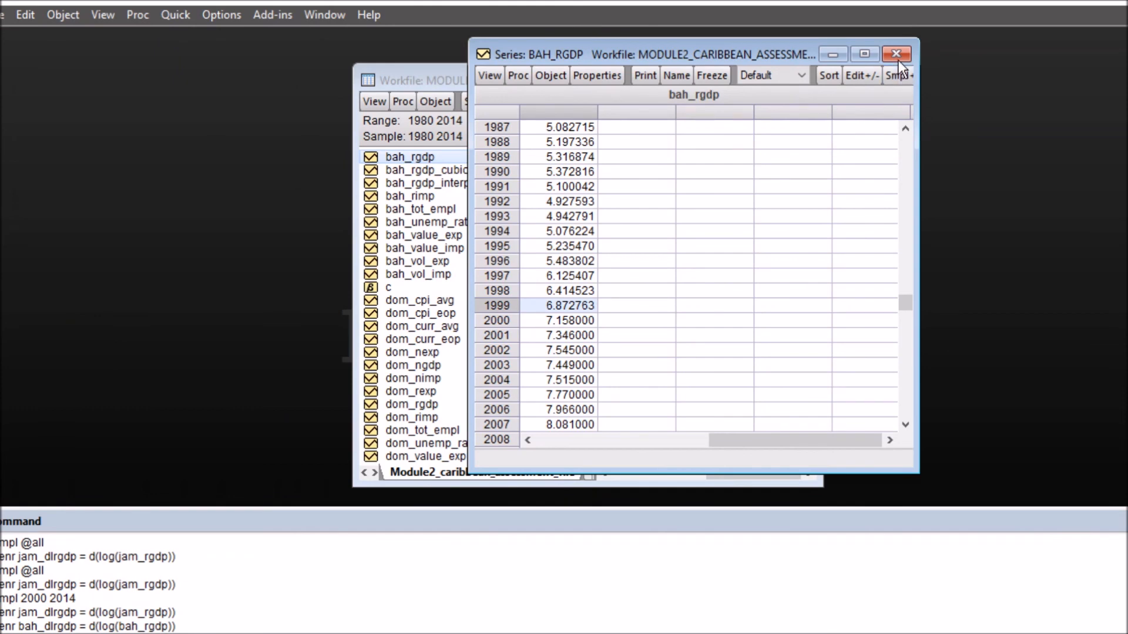